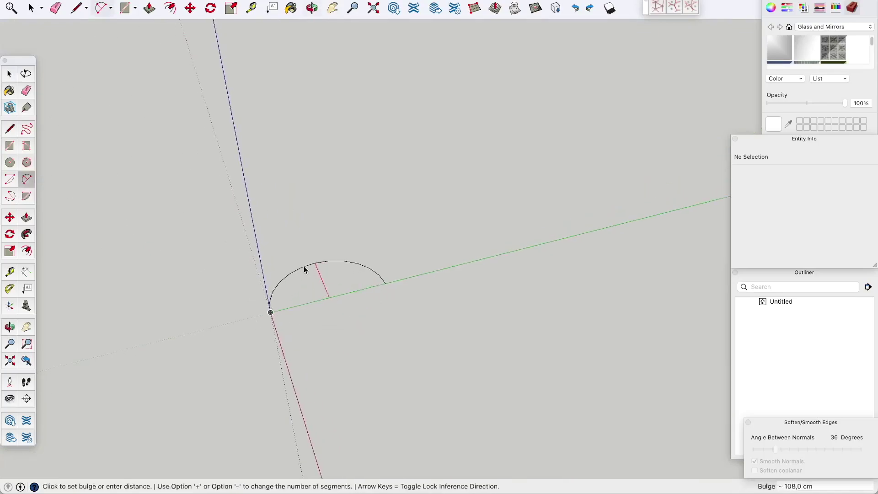
- Draw a half-circle arc from the origin along the green axis with a bulge of about 108 cm
click(313, 269)
middle_drag(309, 256, 543, 147)
key(space)
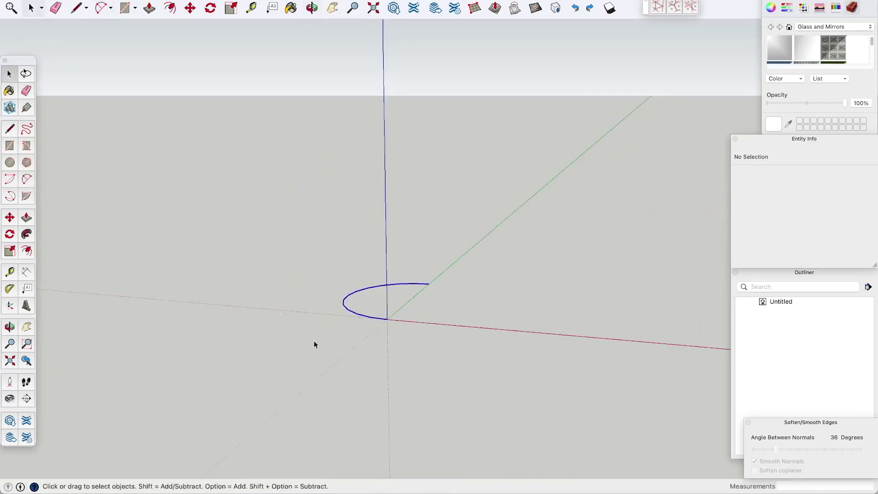
- Rotate the half-circle arc about the green axis until it stands upright along the blue axis
click(387, 317)
scroll(389, 314, up, 1)
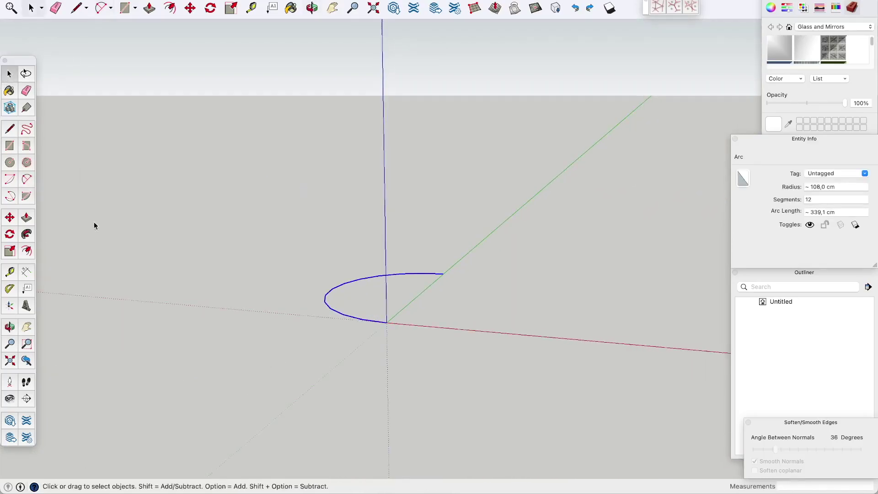
click(9, 234)
middle_drag(373, 314, 449, 272)
click(420, 300)
click(312, 300)
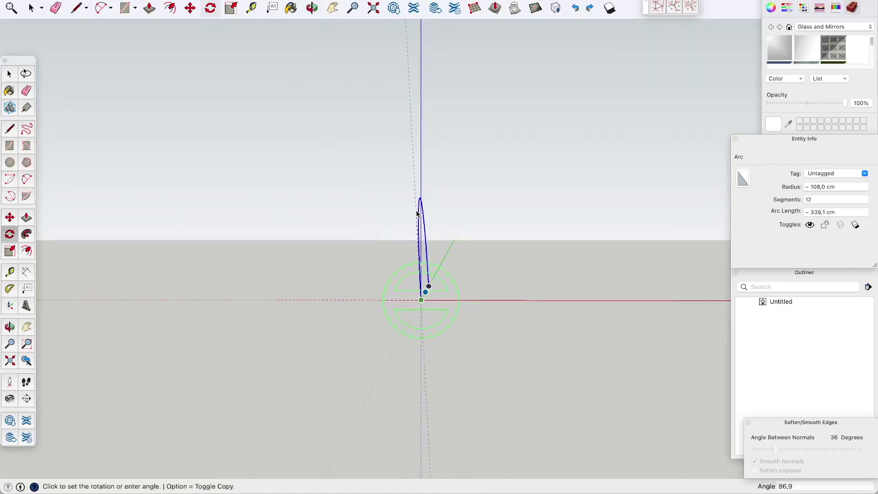
click(421, 207)
- Draw a shallow two-point arc on the ground from the origin, running back beside the negative red axis
middle_drag(422, 202, 313, 314)
scroll(314, 314, down, 3)
click(26, 179)
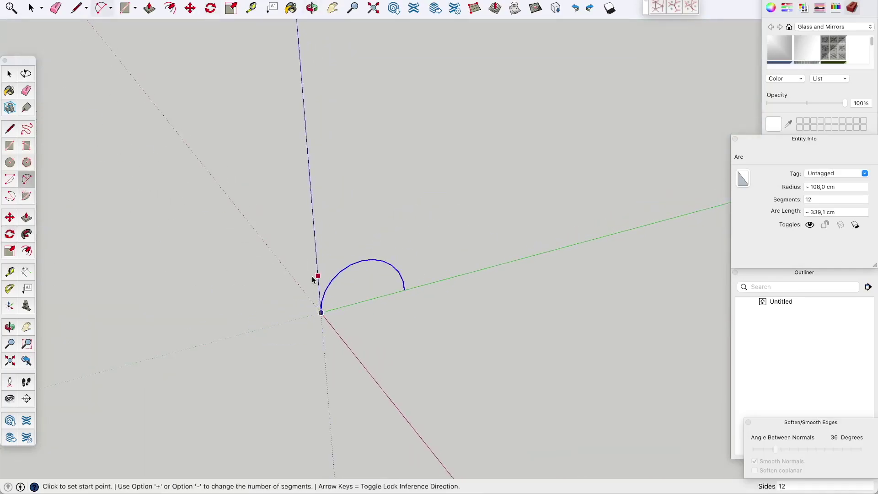
click(321, 312)
middle_drag(333, 192, 411, 306)
scroll(411, 305, down, 1)
click(362, 156)
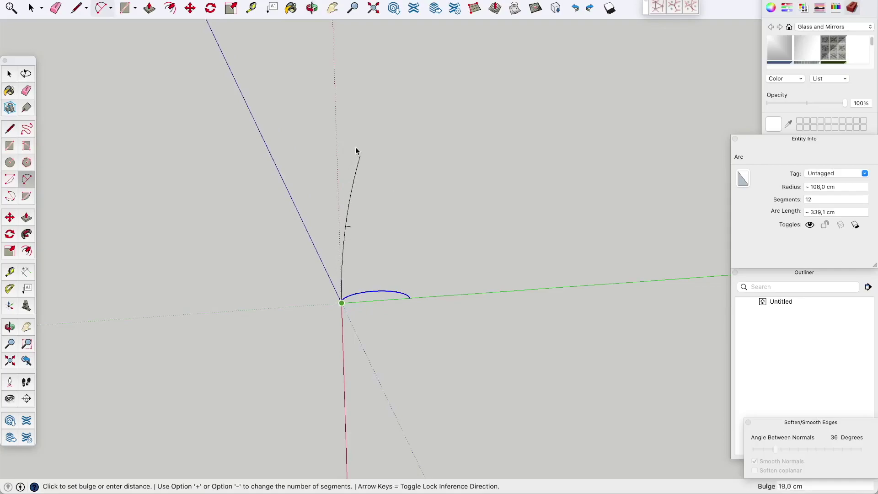
click(356, 141)
- Continue the path with a tangent arc curving the opposite way to the red axis, with a bulge of about 83 cm
click(360, 156)
middle_drag(390, 137, 359, 87)
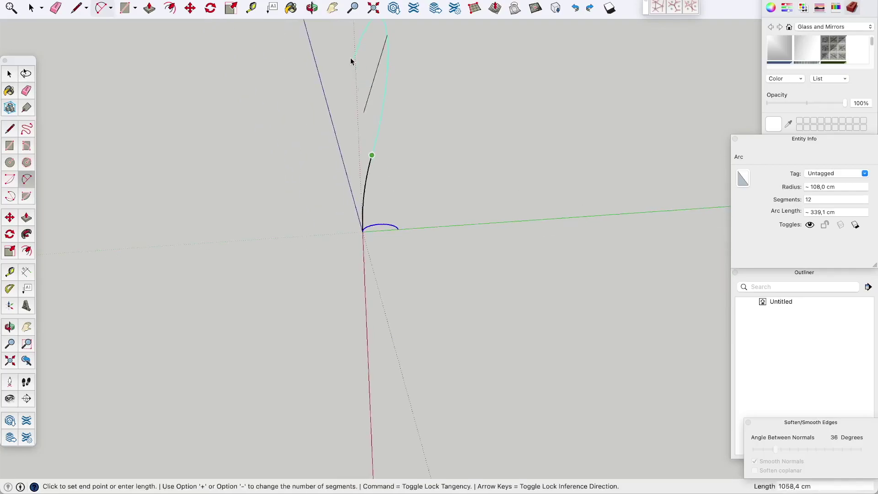
click(355, 47)
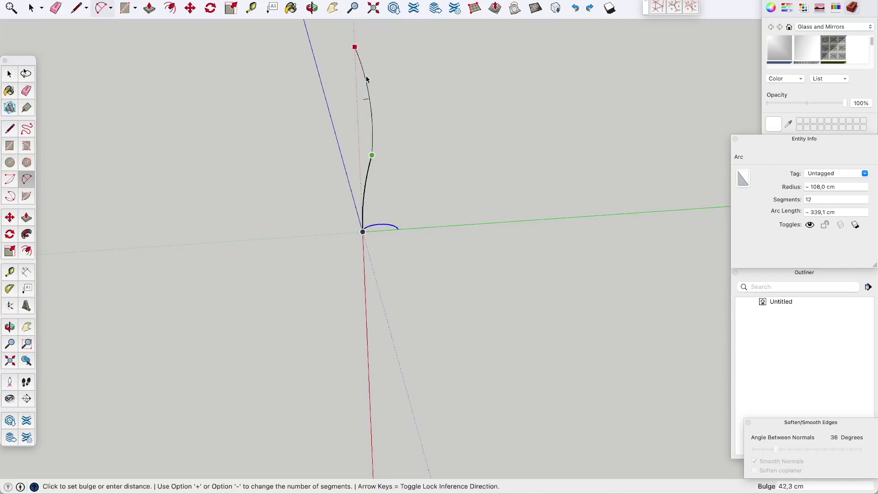
click(377, 103)
- Close the upright half-circle with a line along the green axis between its endpoints to form a face
key(o)
middle_drag(379, 228, 511, 60)
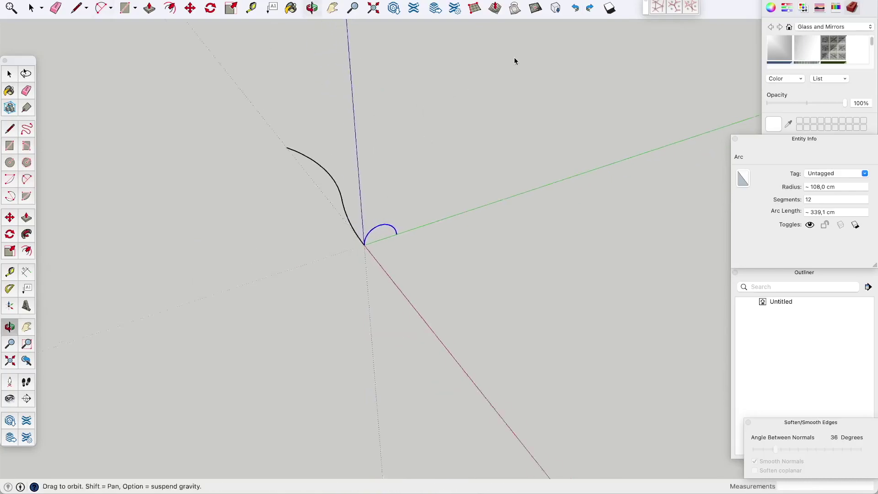
scroll(341, 193, up, 5)
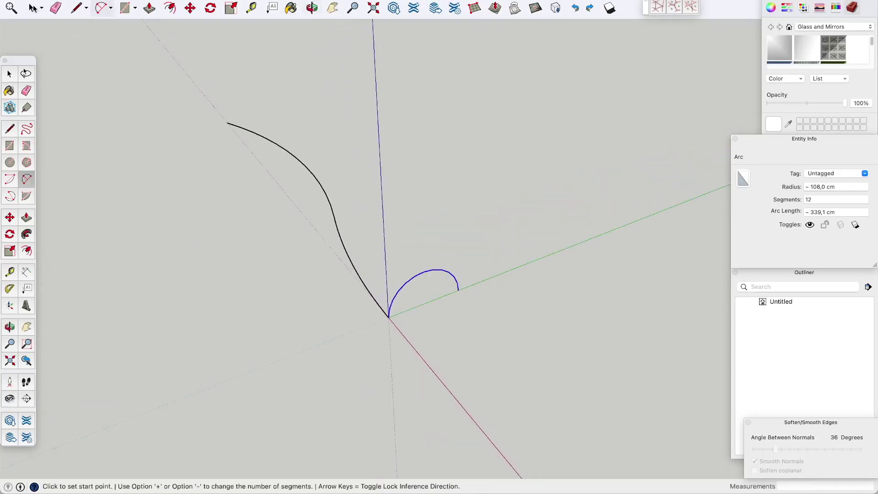
key(space)
middle_drag(161, 113, 187, 122)
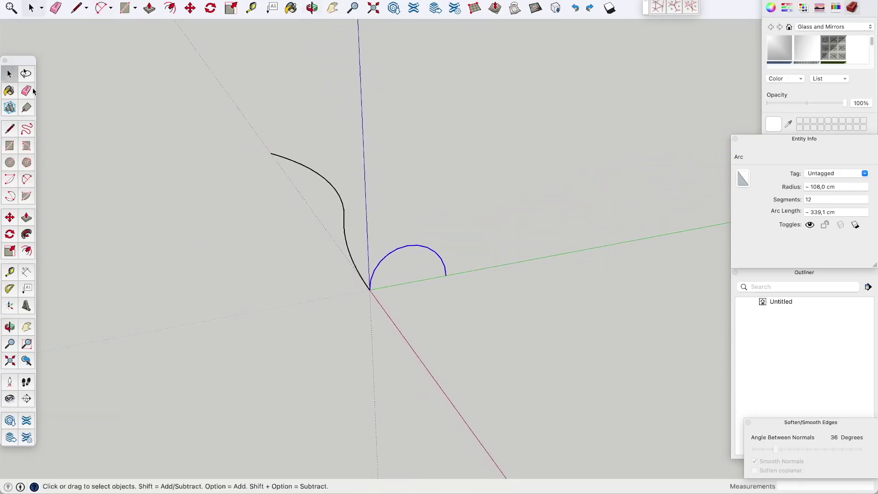
click(10, 131)
click(370, 289)
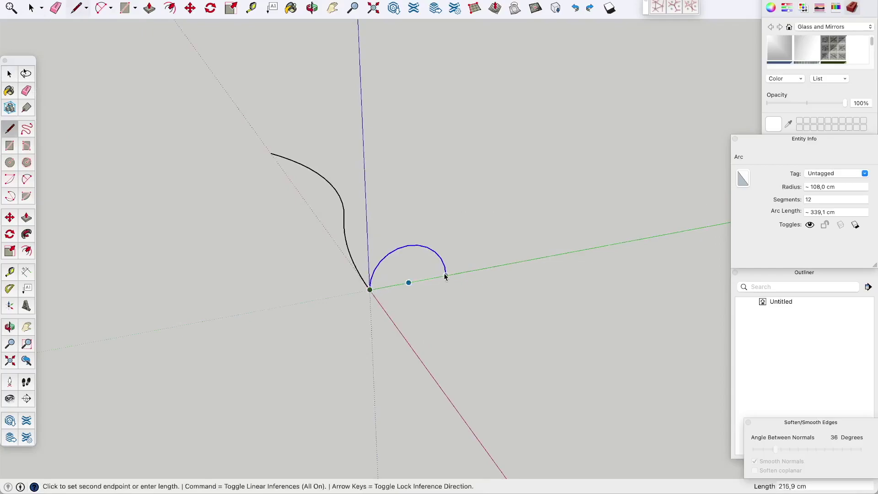
click(446, 276)
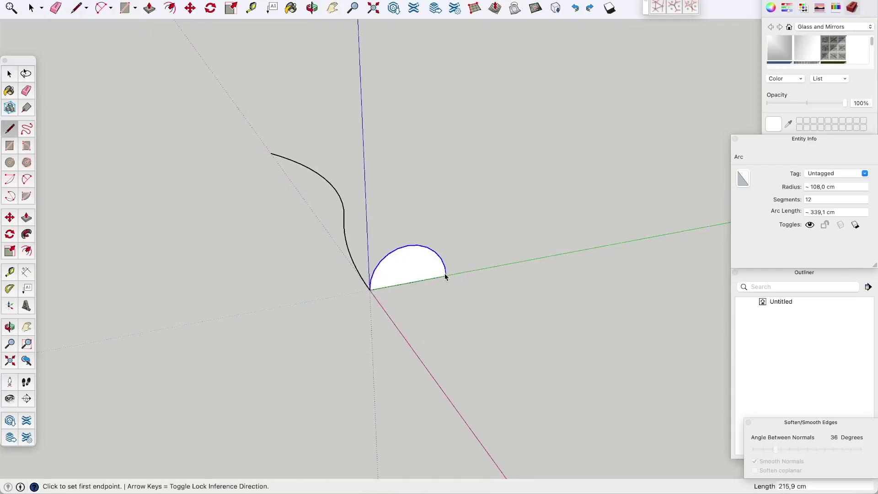
- Extrude the half-circle face along the full S-shaped path with Follow Me, undoing any wrong first extrusion
click(26, 235)
click(419, 259)
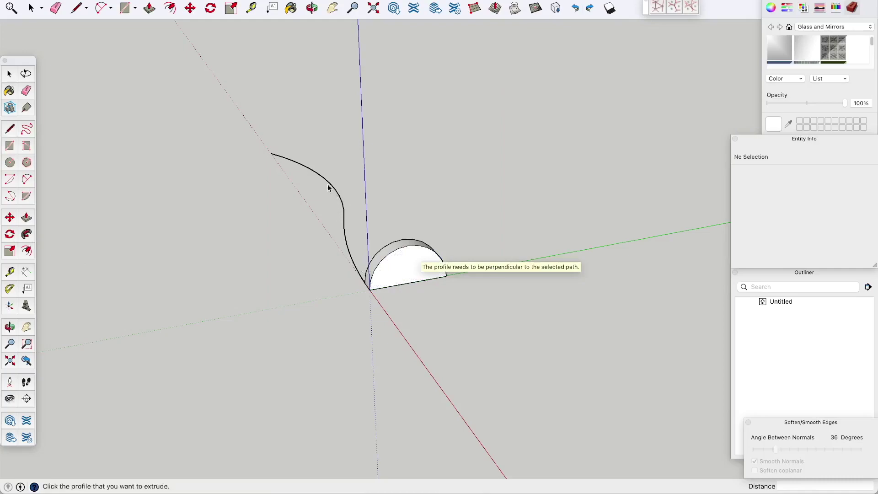
scroll(386, 267, up, 3)
key(super+z)
drag(397, 288, 239, 123)
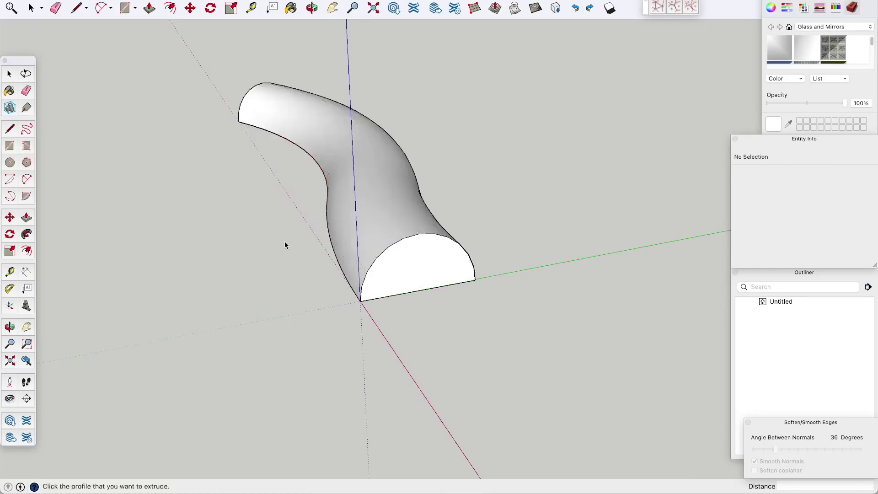
- Delete the half-circle faces at both ends of the extruded tunnel
click(9, 73)
click(417, 262)
key(Delete)
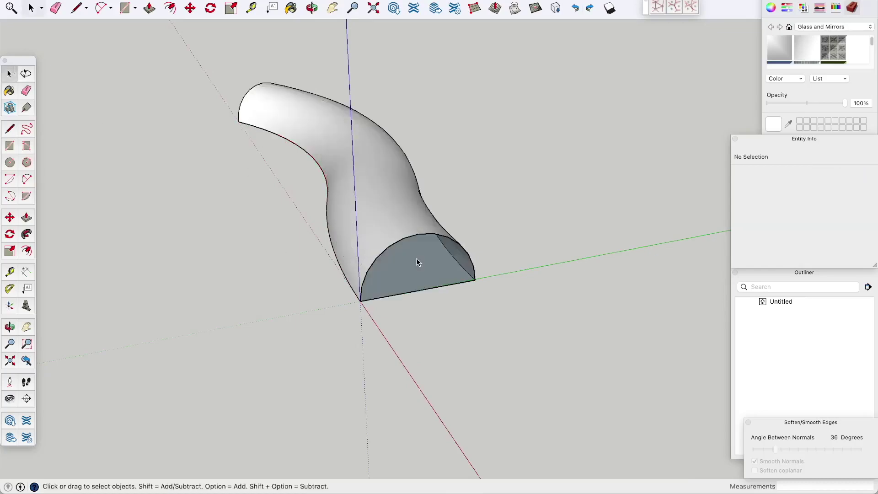
scroll(336, 196, down, 4)
middle_drag(207, 155, 496, 201)
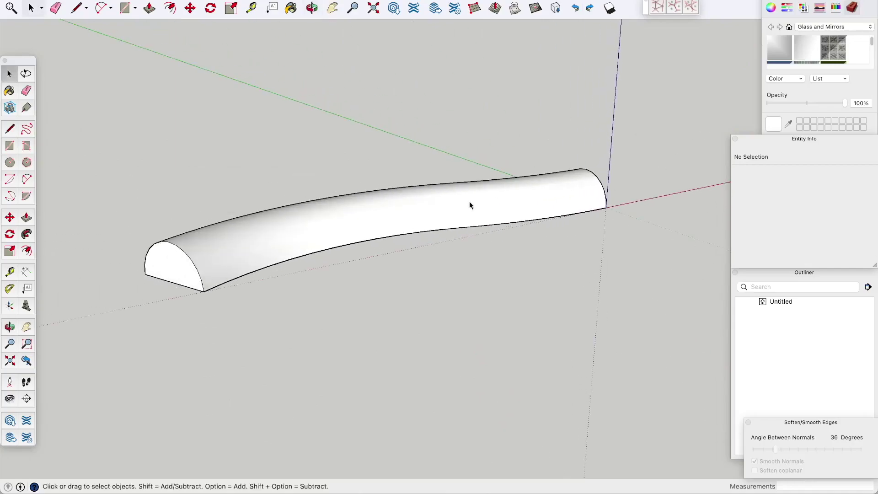
click(162, 261)
key(Delete)
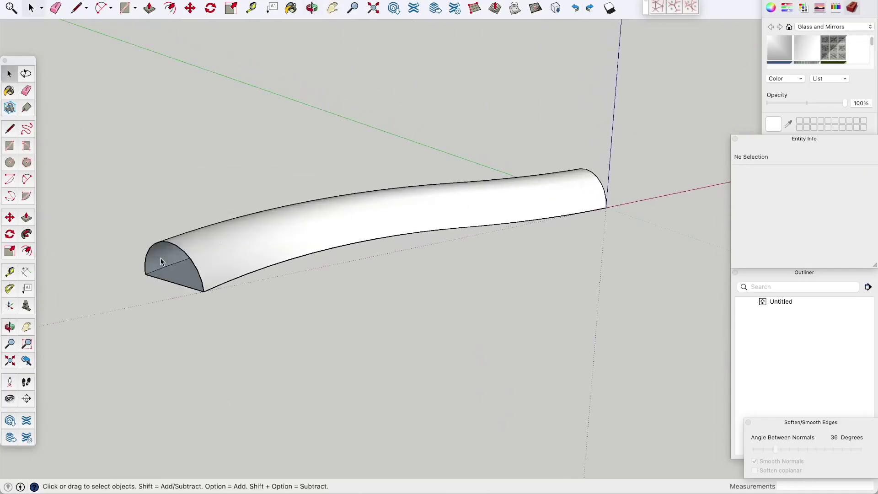
middle_drag(596, 185, 479, 287)
click(479, 286)
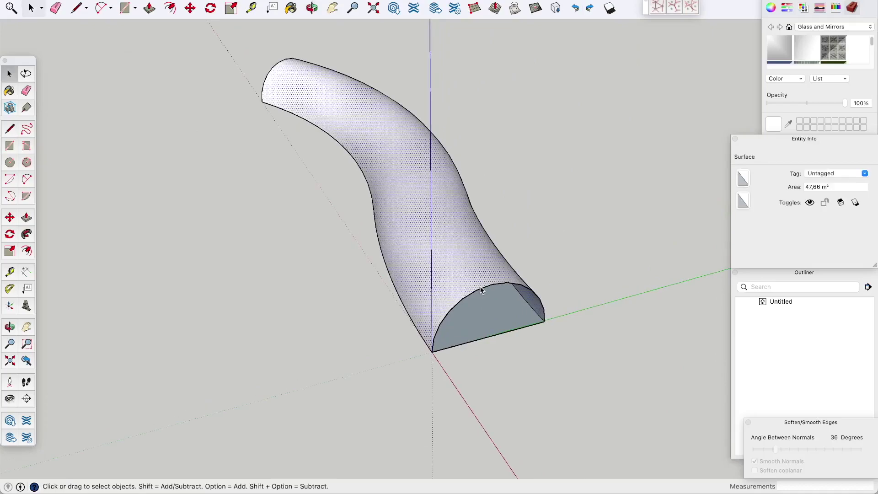
click(483, 290)
click(482, 288)
scroll(482, 287, up, 2)
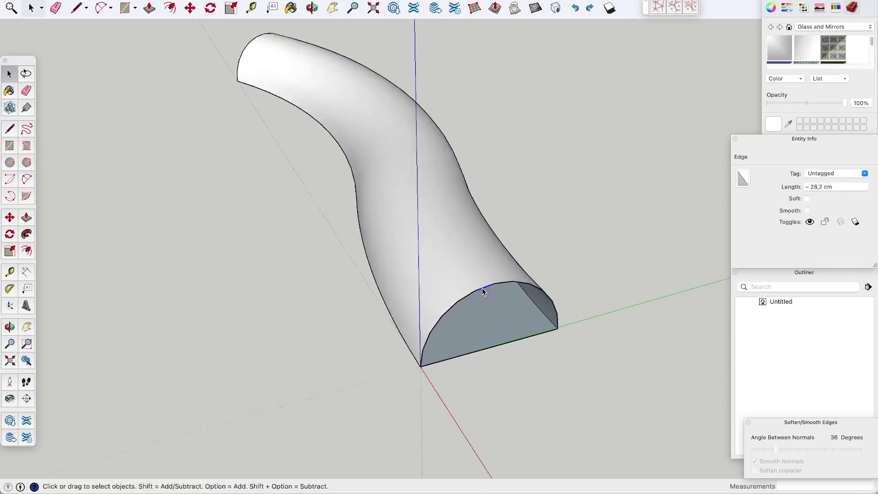
middle_drag(482, 287, 748, 196)
drag(662, 270, 600, 146)
shift+drag(585, 321, 429, 142)
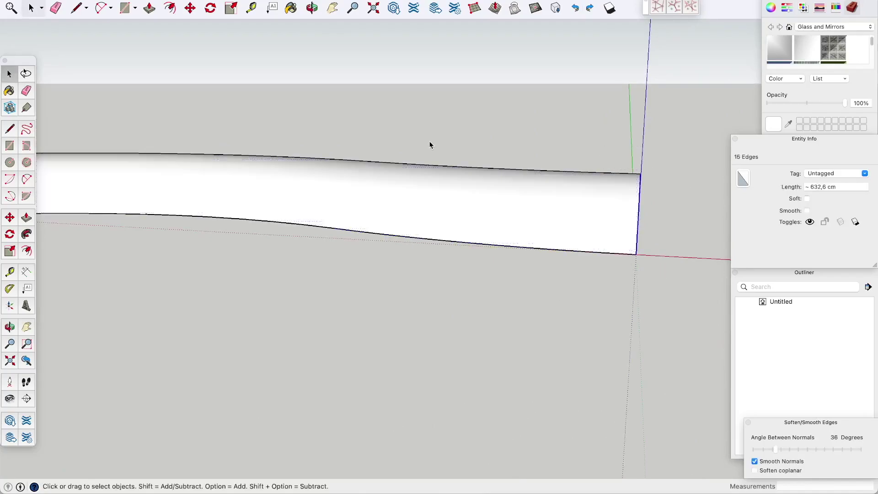
middle_drag(573, 201, 573, 201)
drag(573, 201, 281, 254)
key(space)
shift+click(473, 314)
shift+click(526, 281)
middle_drag(514, 294, 537, 285)
right_click(543, 270)
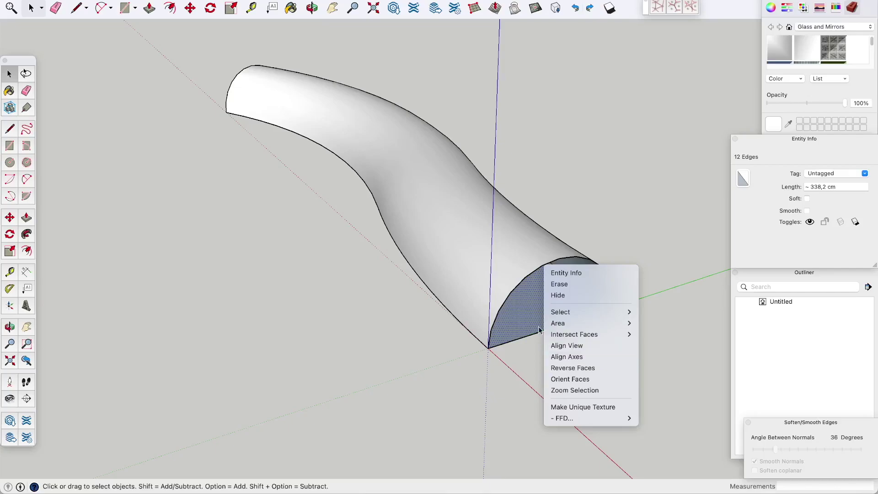
click(521, 274)
- Select the arch edges of the tunnel's opening at the origin and weld them into one curve
middle_drag(548, 298, 728, 278)
scroll(304, 241, down, 3)
middle_drag(567, 255, 634, 247)
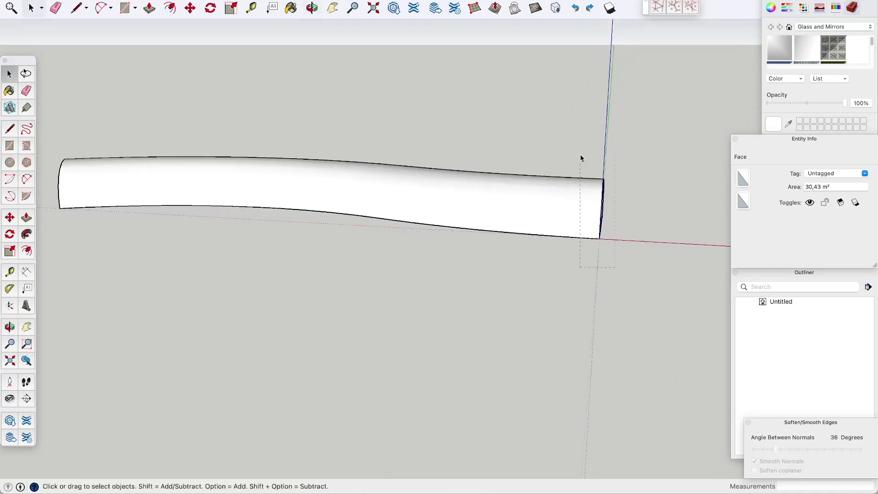
drag(581, 158, 581, 159)
shift+drag(598, 242, 482, 191)
middle_drag(552, 190, 453, 295)
shift+click(506, 286)
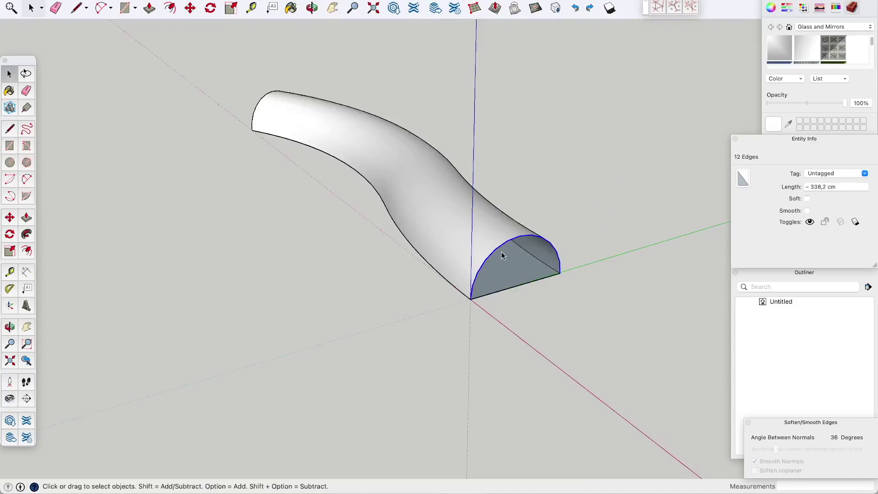
right_click(503, 243)
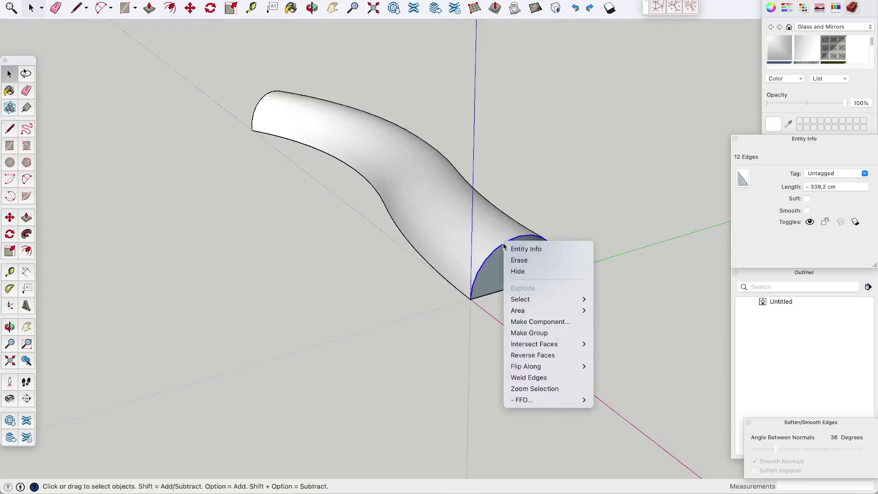
click(531, 378)
- Select the welded arch curve and read its total length from the entity information
middle_drag(590, 179, 561, 228)
click(562, 228)
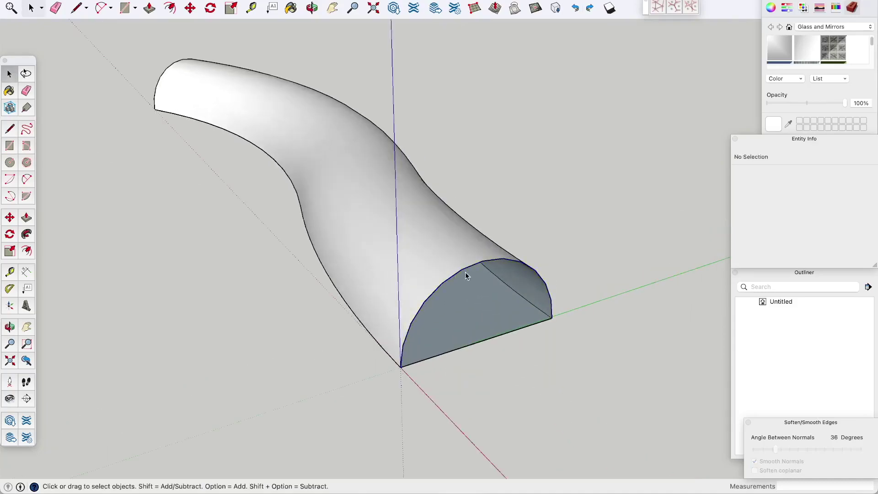
click(467, 271)
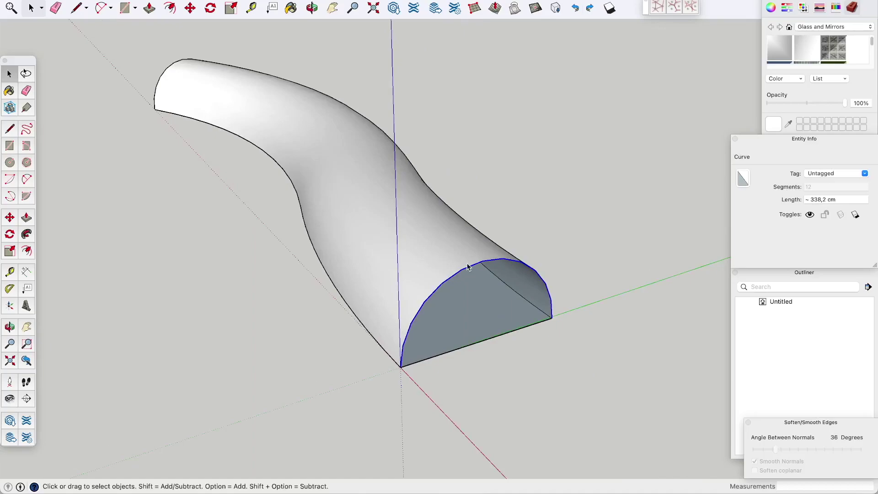
double_click(815, 199)
click(544, 194)
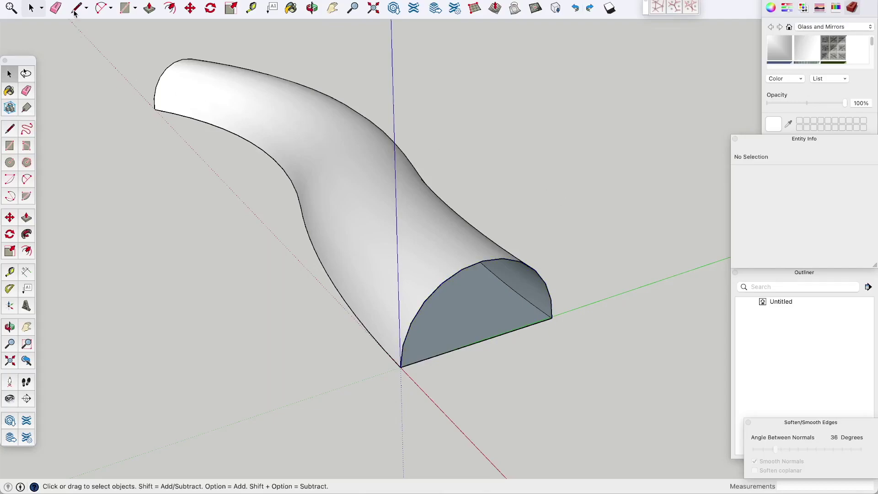
- Group the tunnel's flat floor face together with its bounding edges
middle_drag(174, 151, 551, 402)
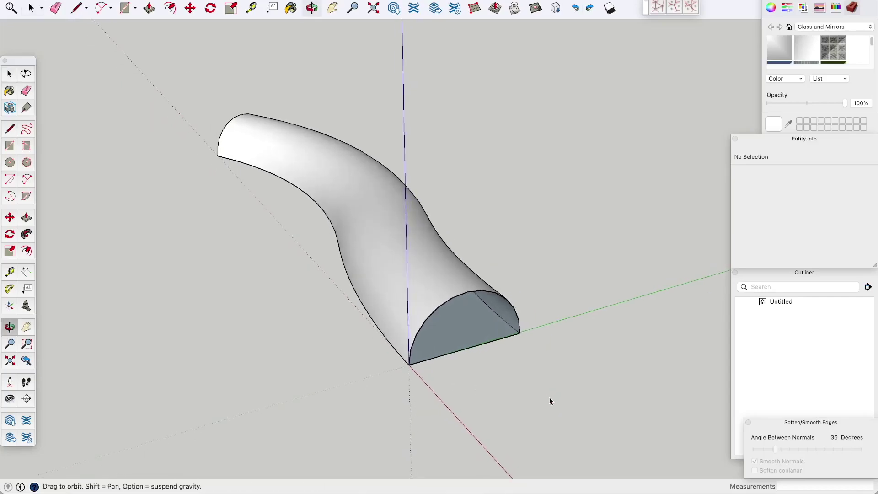
triple_click(441, 322)
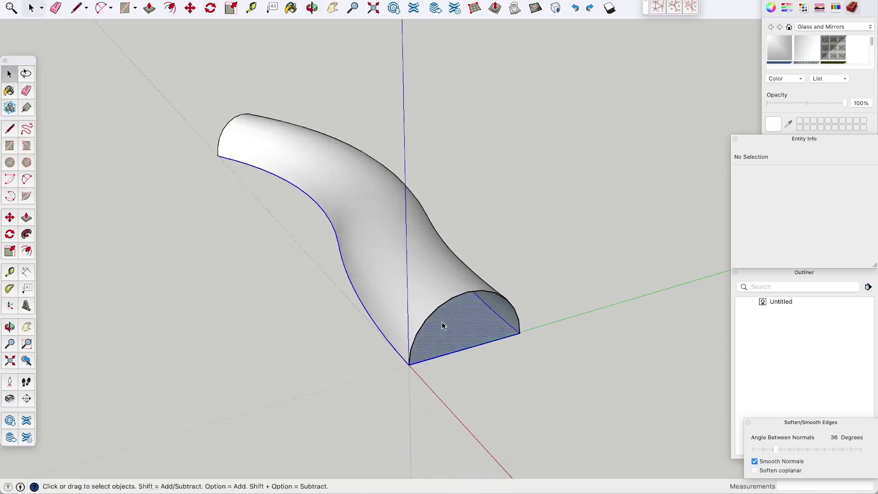
right_click(442, 322)
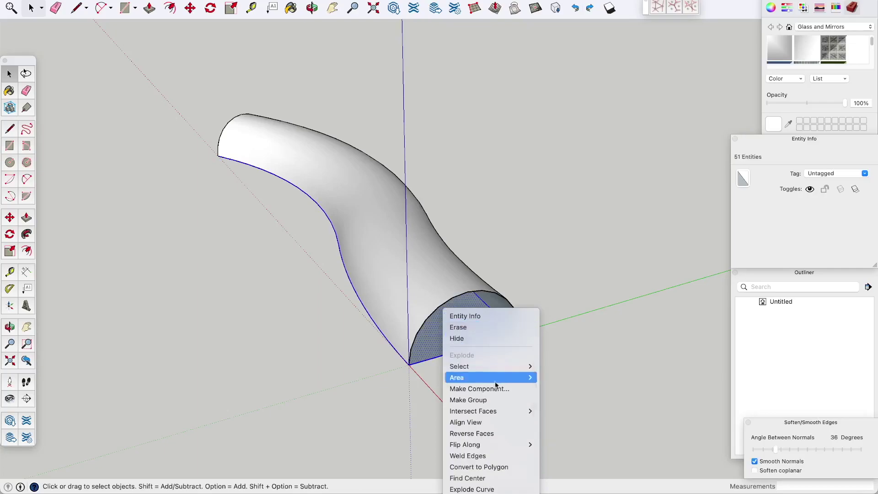
click(471, 399)
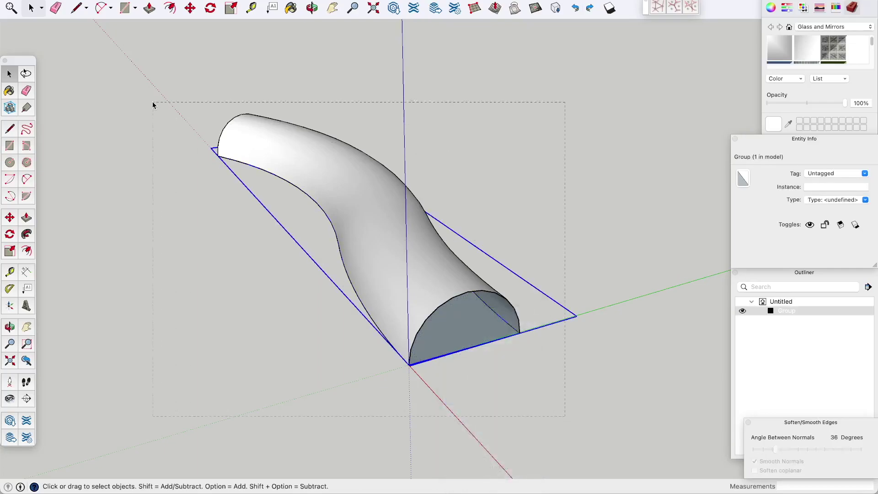
click(478, 391)
- Draw a vertical line up from the origin and a 338 cm line from its upper end parallel to the green axis
click(10, 128)
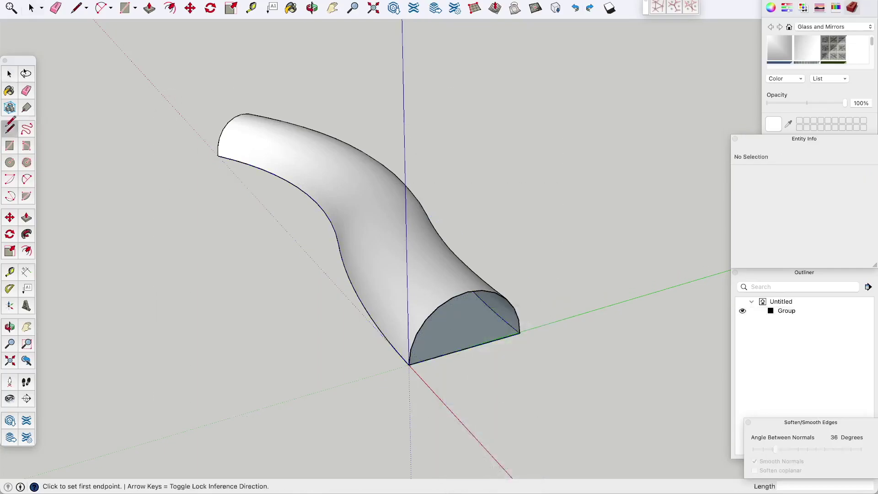
click(408, 365)
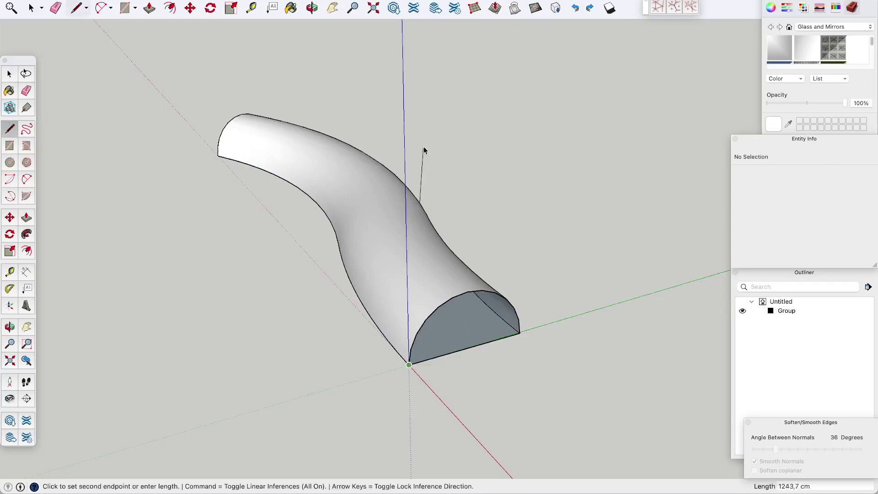
middle_drag(421, 384, 545, 186)
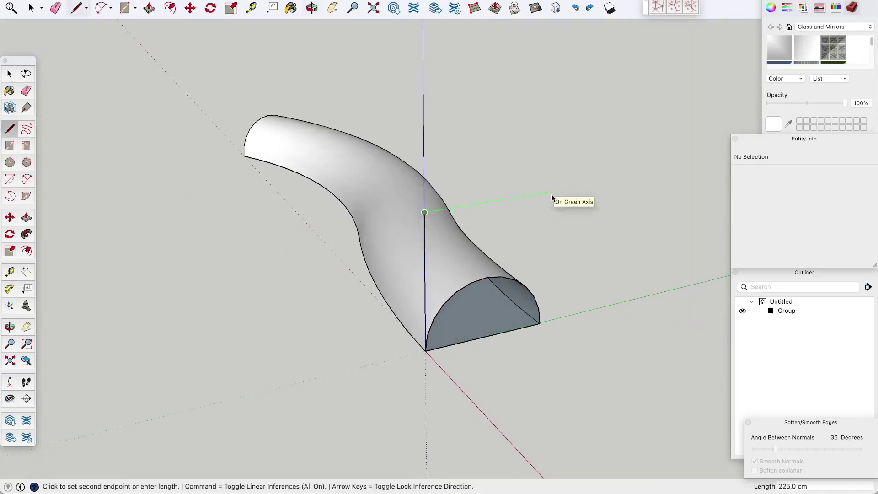
text(338,2)
key(Return)
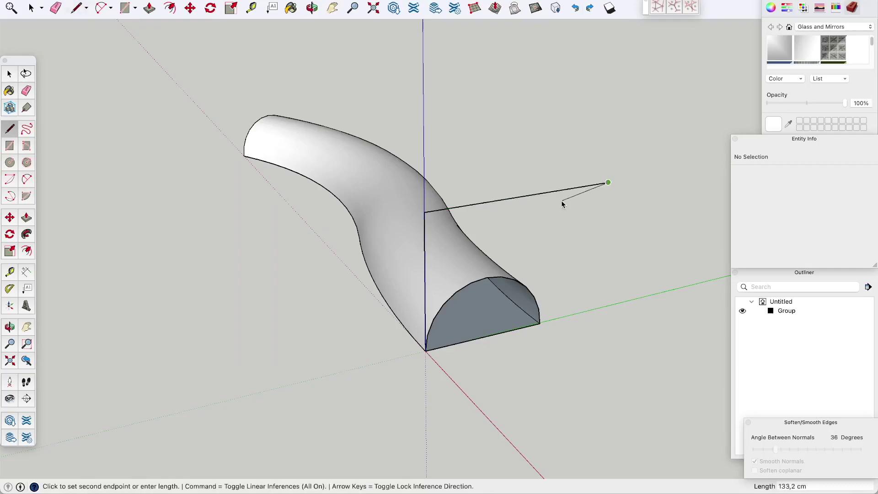
key(Escape)
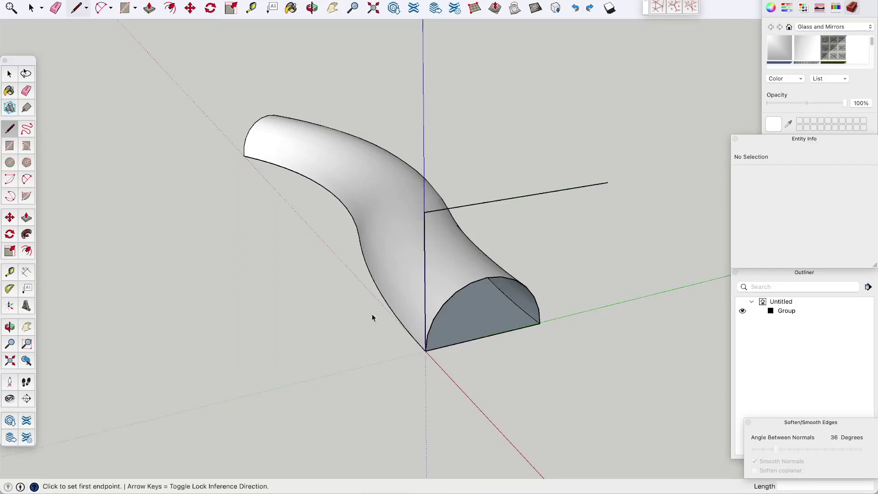
click(9, 74)
middle_drag(332, 173, 289, 155)
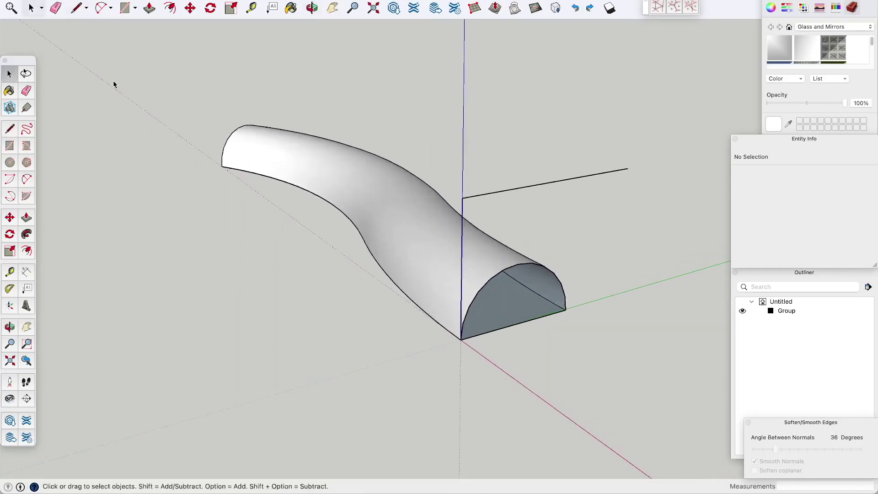
middle_drag(220, 101, 305, 180)
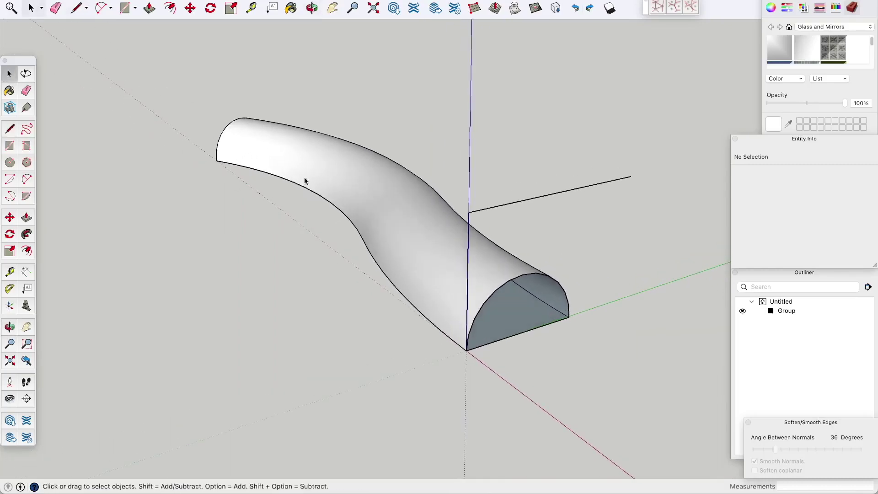
click(318, 198)
click(378, 269)
shift+click(361, 237)
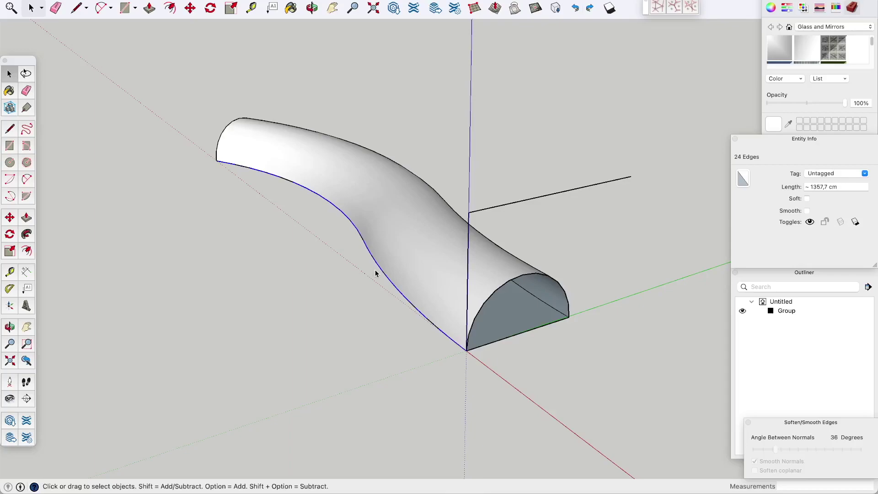
key(m)
click(466, 351)
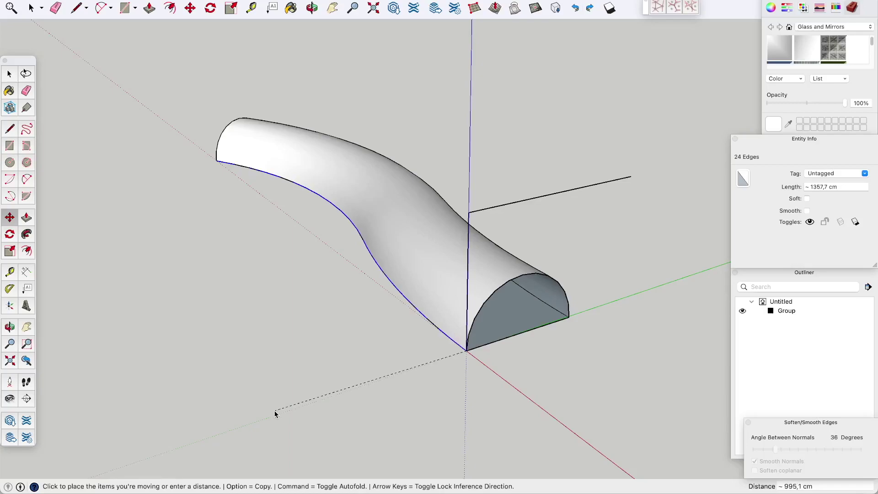
key(Escape)
click(464, 353)
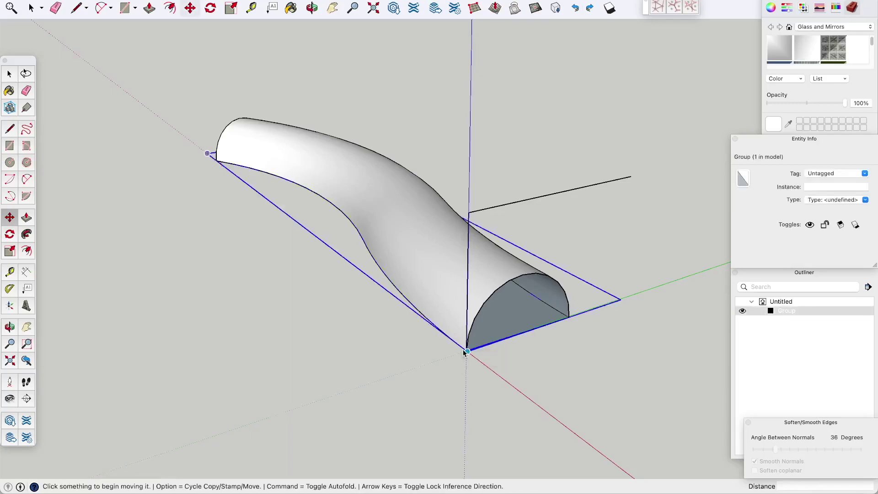
key(Escape)
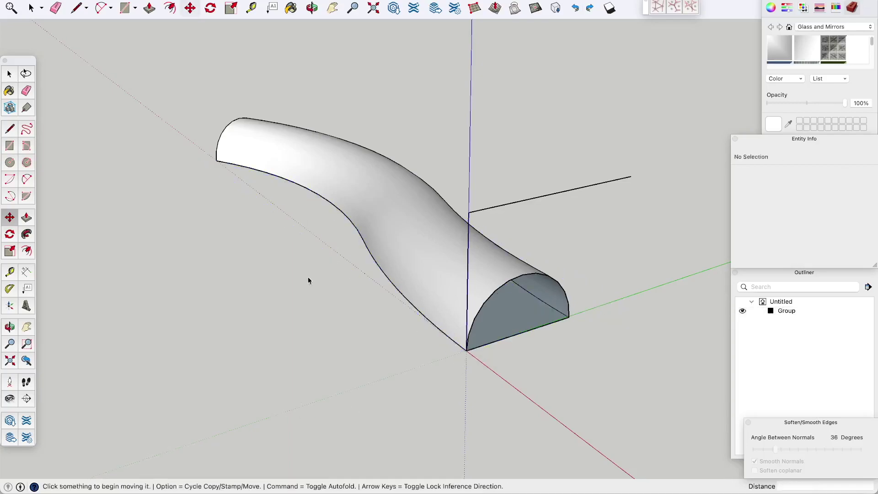
key(space)
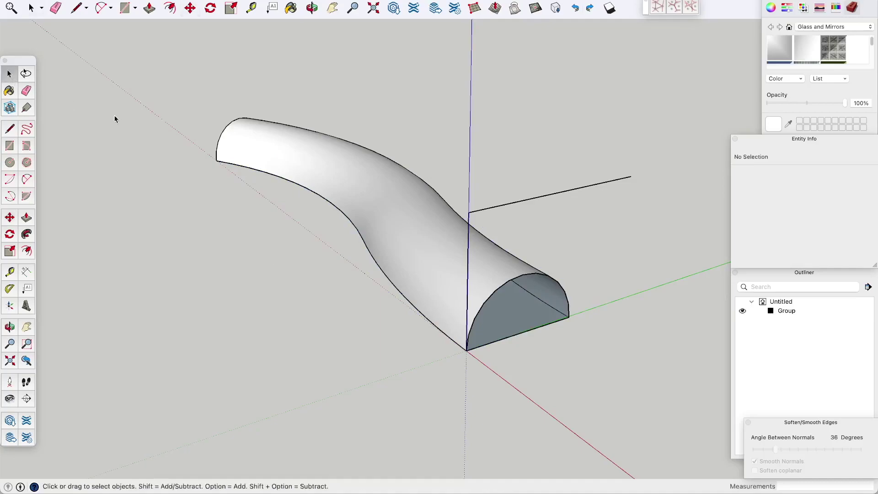
- Weld the S-shaped edges along the tunnel's near base side into one curve and read its length from the entity information
click(321, 198)
shift+click(378, 269)
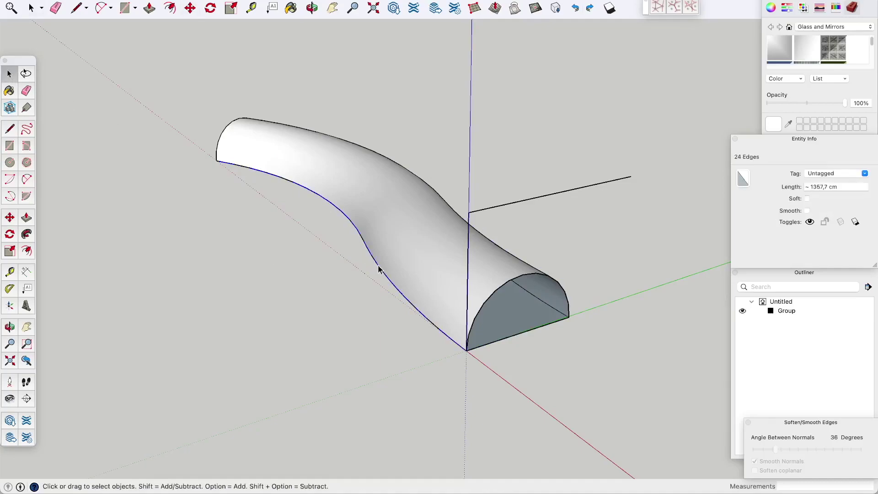
middle_drag(378, 269, 404, 274)
scroll(378, 261, up, 5)
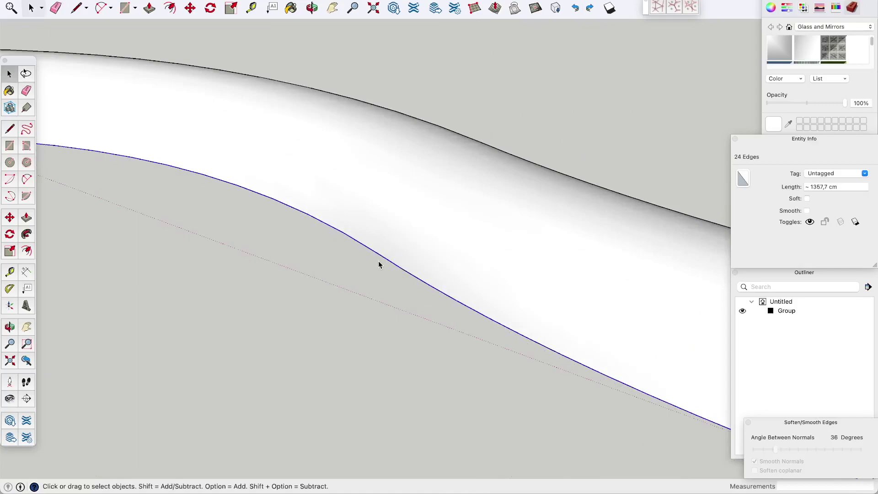
right_click(379, 261)
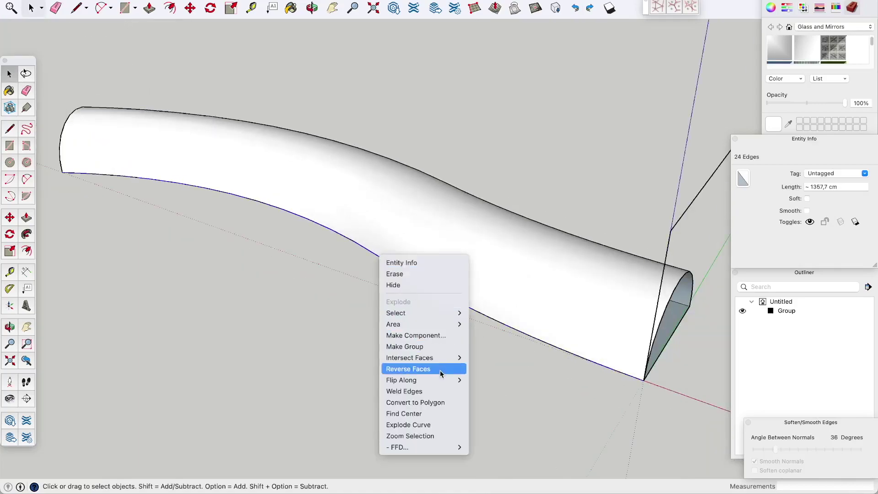
click(425, 391)
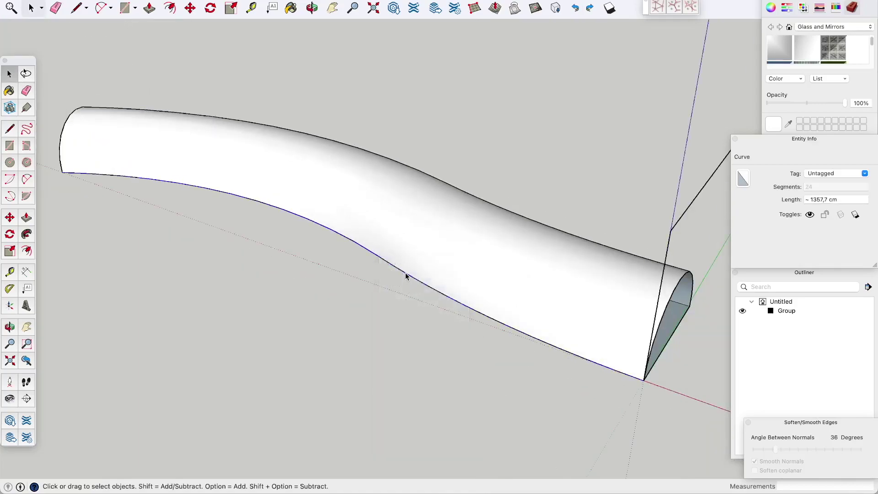
double_click(821, 199)
middle_drag(603, 178, 213, 15)
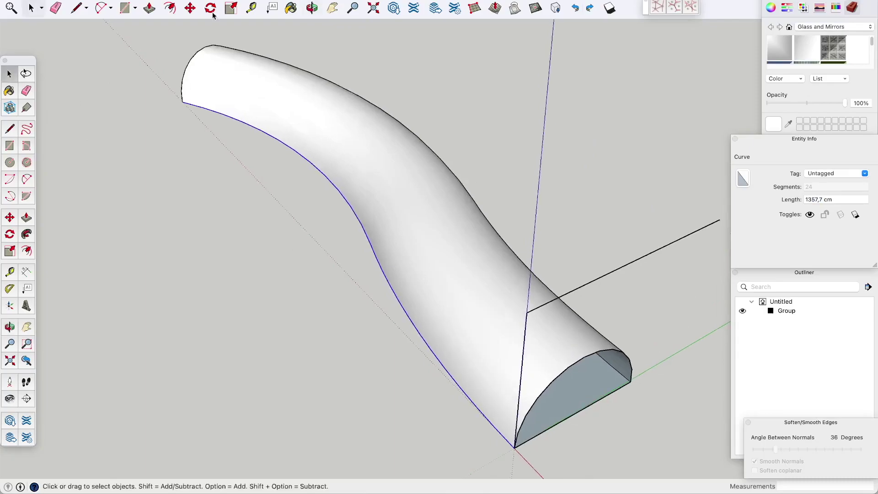
- Draw a line about 1358 cm long, matching the welded base curve's length, from the vertical line's upper end along the red axis
click(75, 8)
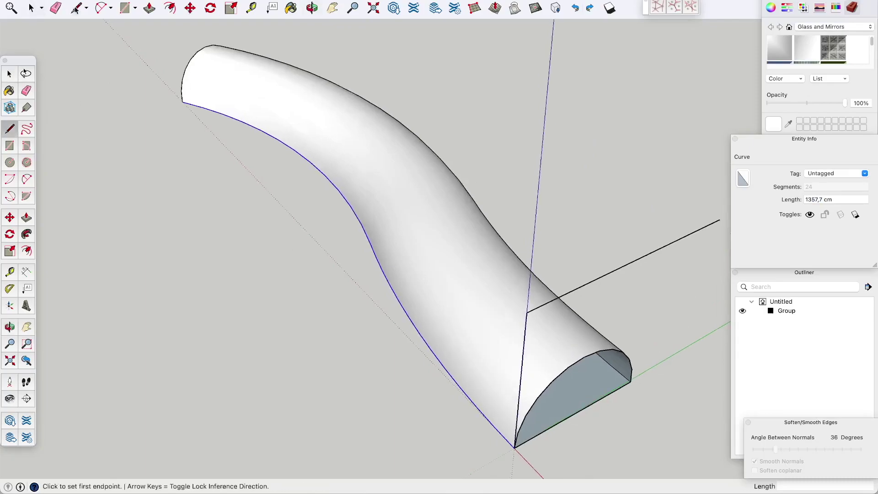
click(527, 312)
scroll(527, 313, down, 3)
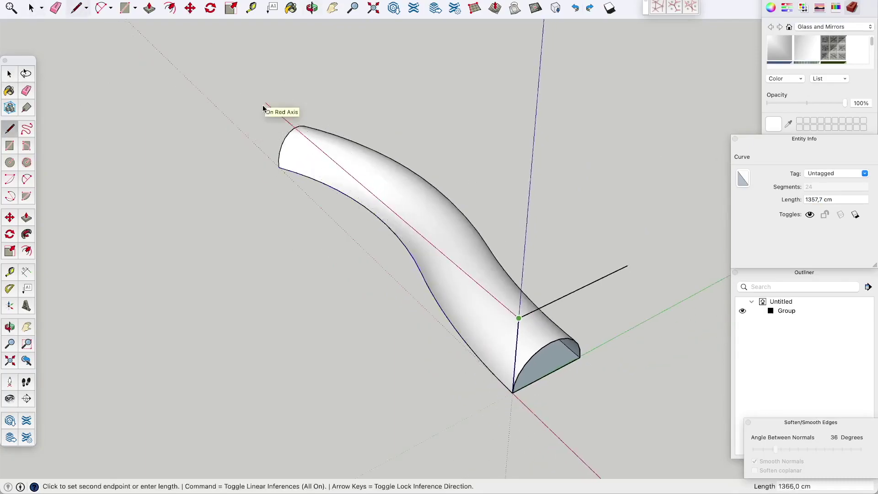
text(1357,7)
click(264, 108)
key(Escape)
- Draw a horizontal rectangle above the tunnel spanning from the long line's far end to the short line's outer end
key(r)
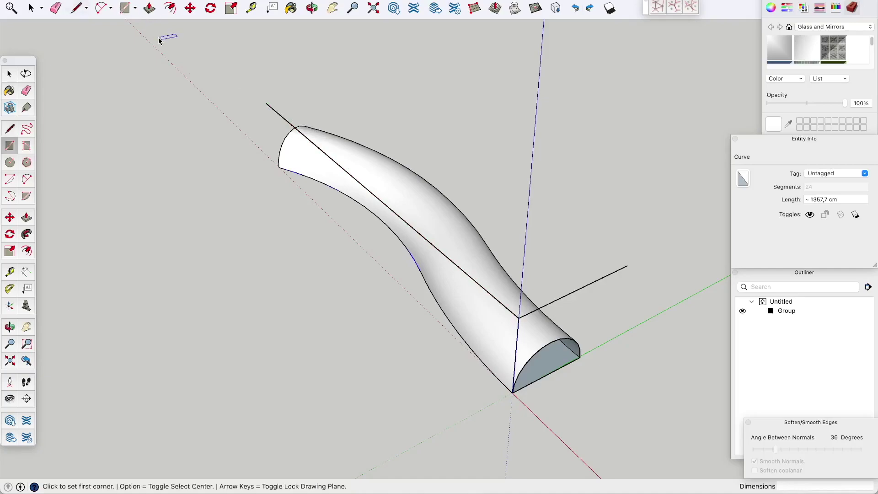
click(266, 104)
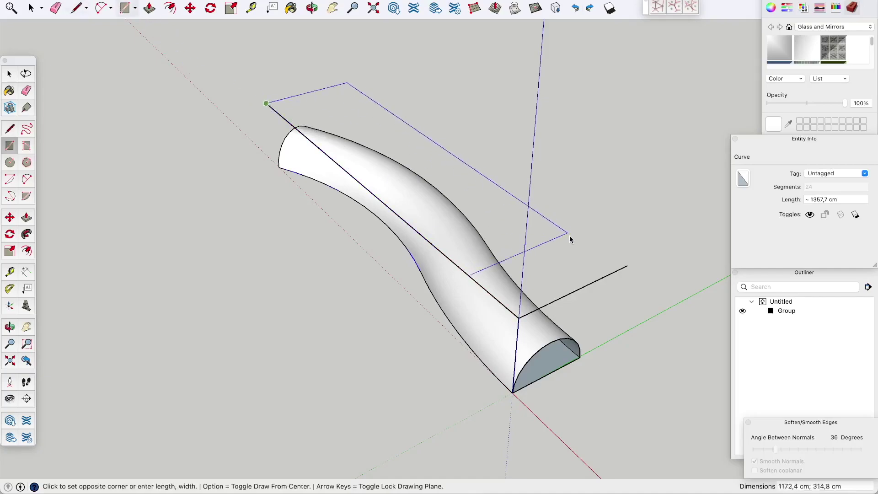
click(634, 270)
middle_drag(637, 300, 654, 231)
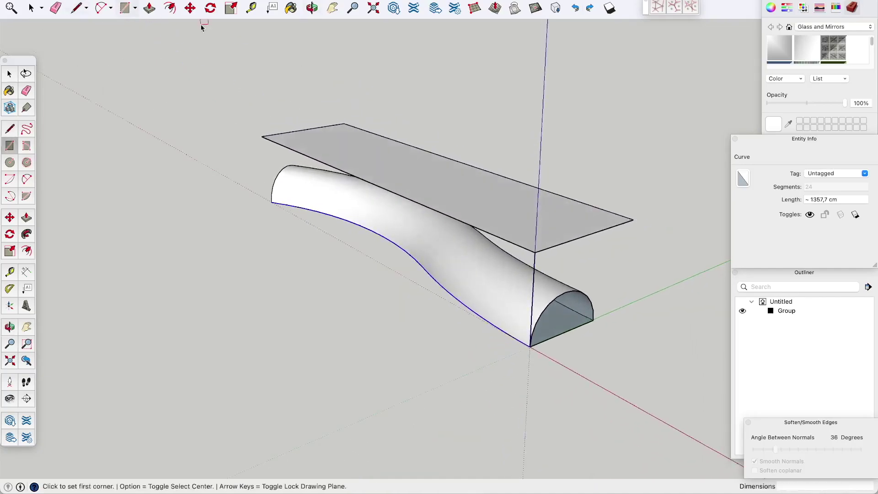
- Draw a connecting line from the rectangle's free front corner down to the arch's base endpoint on the green axis
key(l)
click(633, 220)
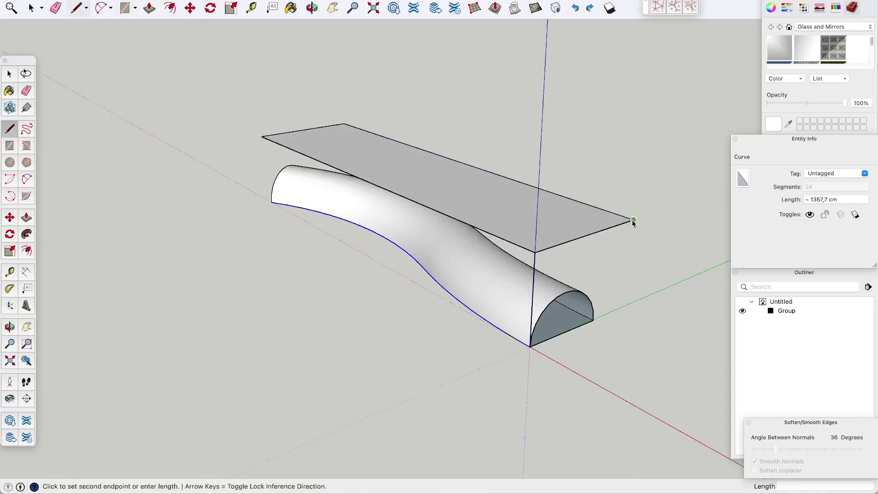
click(593, 320)
key(Escape)
key(space)
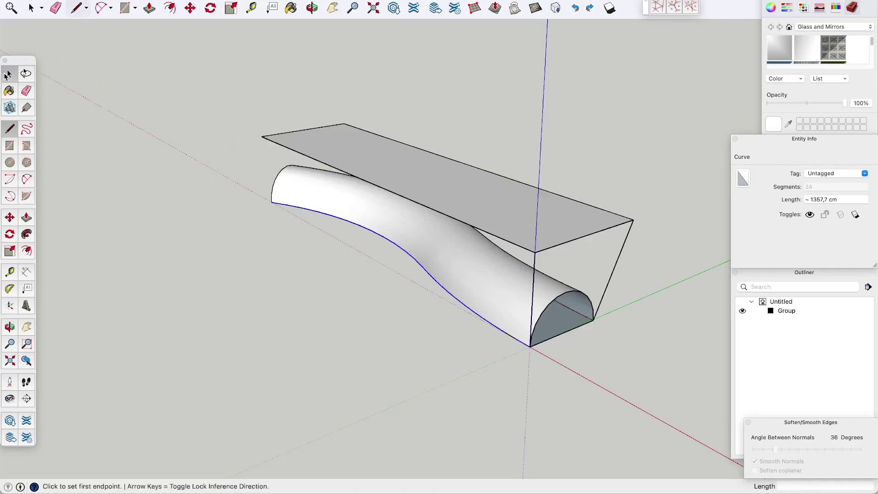
- Group the flat rectangle's face with its four bounding edges, leaving out the two connecting lines
double_click(458, 207)
middle_drag(459, 207, 545, 196)
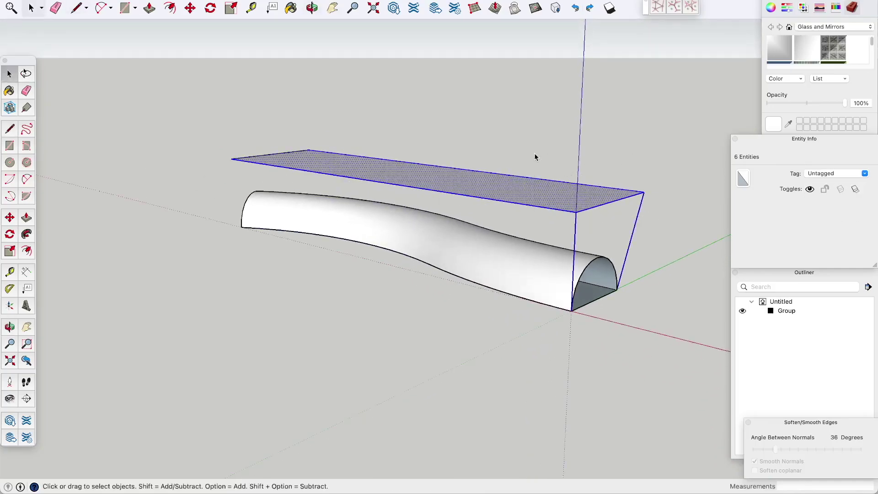
drag(327, 132, 253, 158)
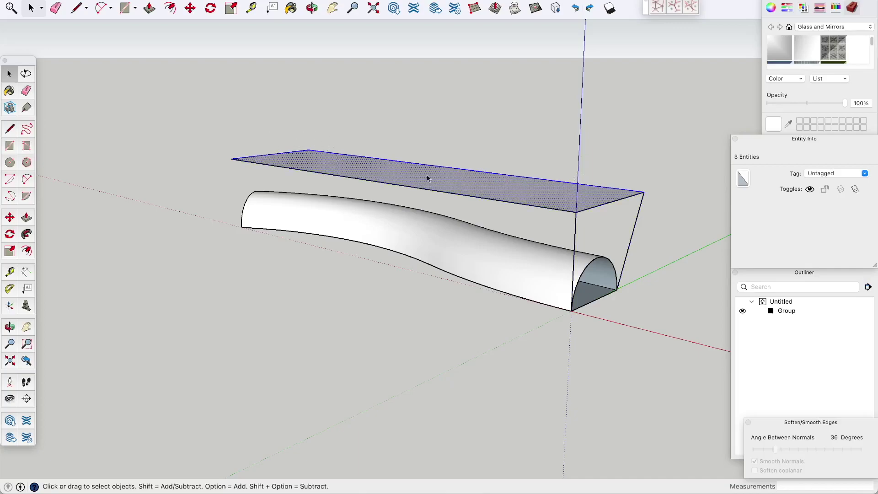
drag(662, 229, 563, 156)
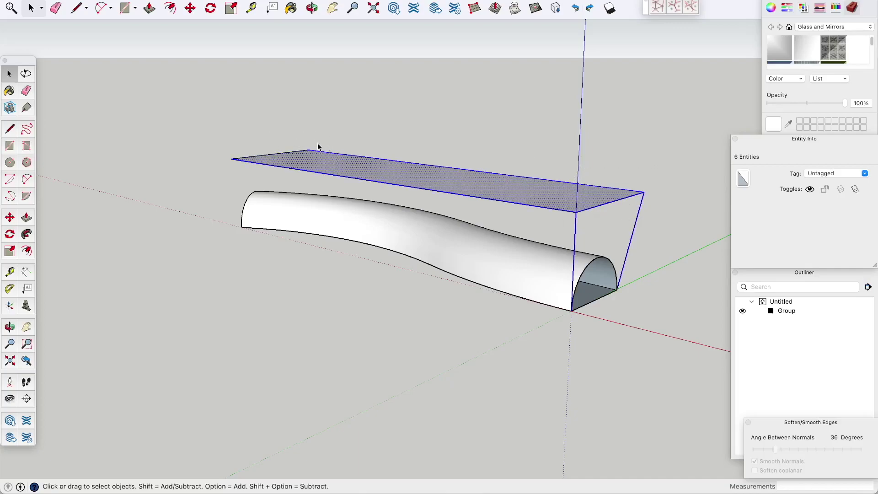
shift+click(248, 157)
right_click(453, 175)
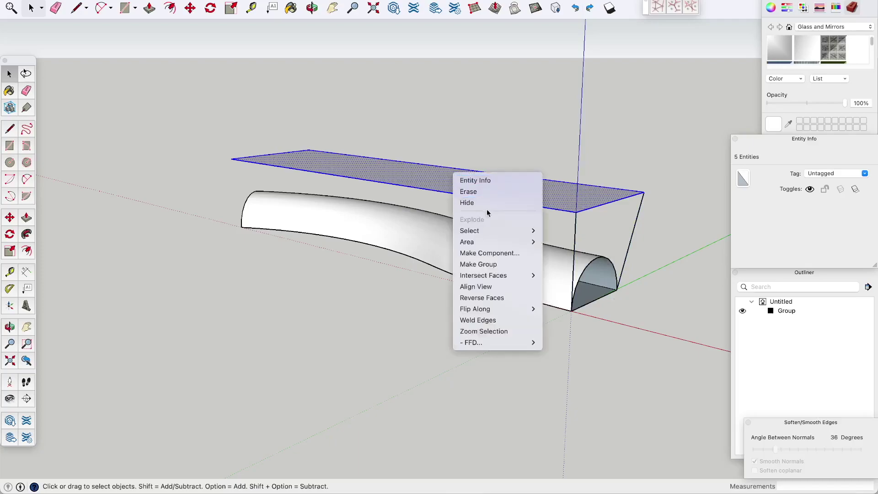
click(493, 264)
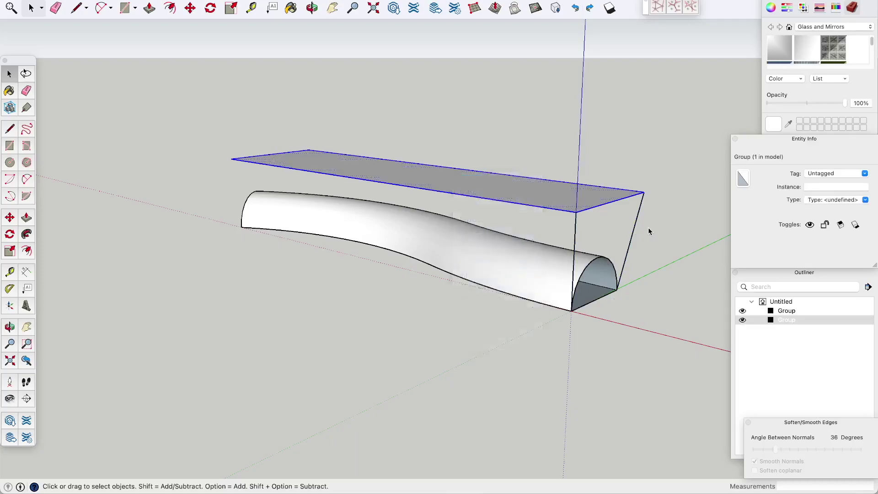
- Group the two lines that connect the flat rectangle's front corners to the base of the tunnel's arch
click(630, 239)
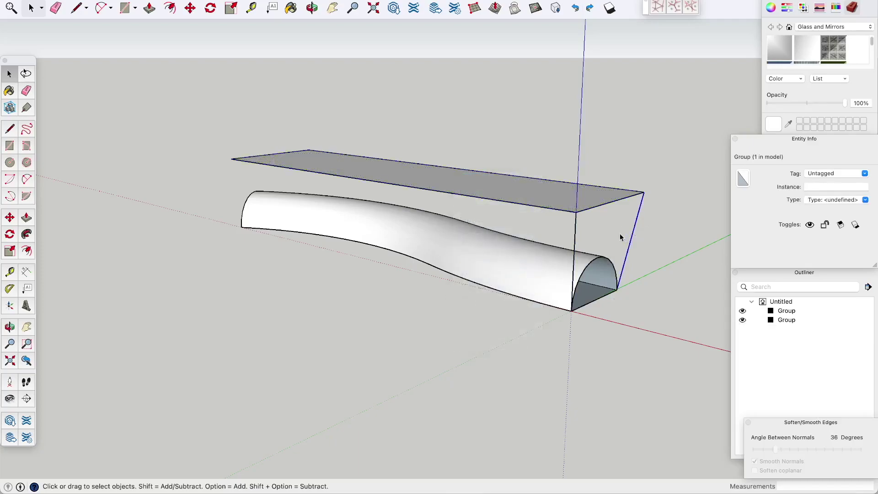
click(574, 232)
drag(639, 226, 597, 225)
right_click(597, 225)
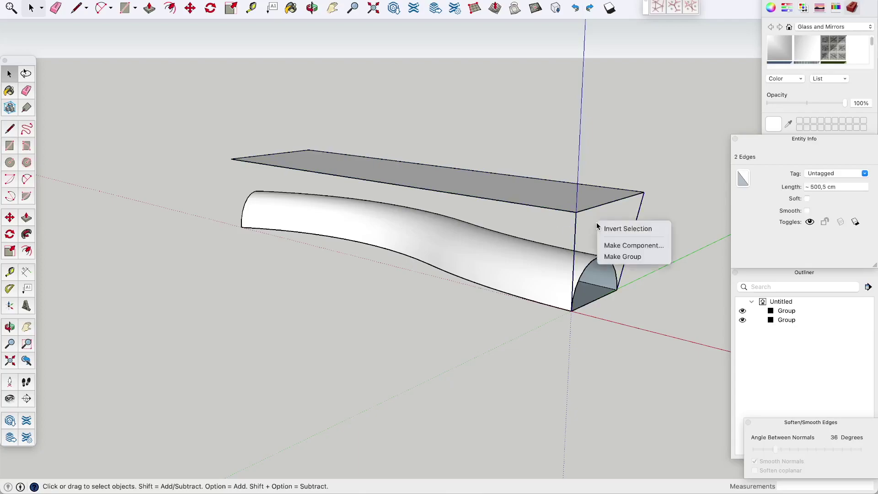
click(567, 234)
click(575, 231)
shift+drag(650, 227, 595, 237)
shift+click(575, 237)
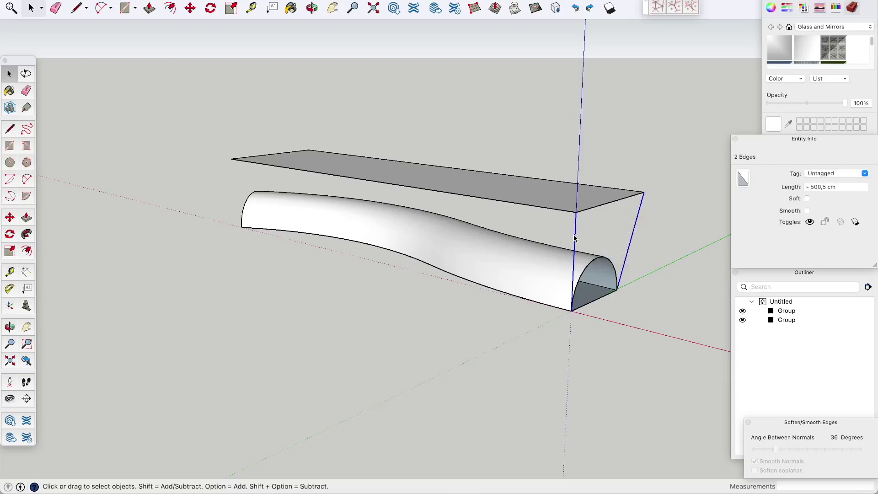
right_click(575, 235)
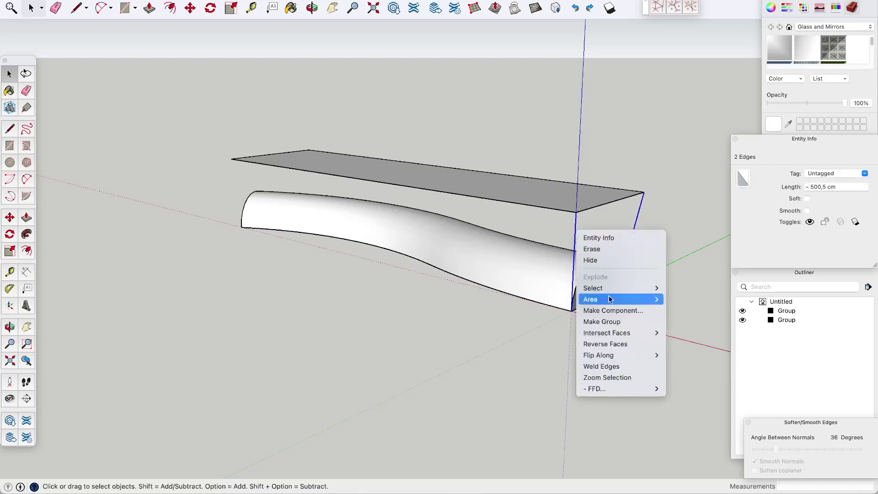
click(602, 317)
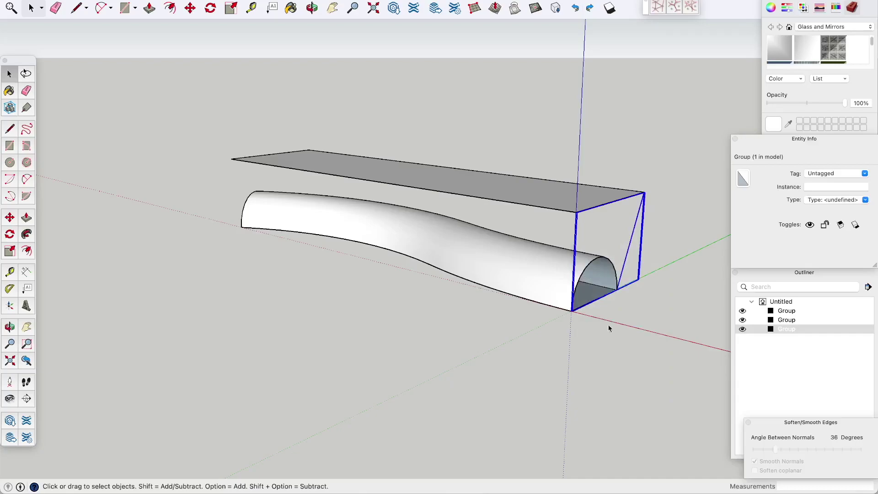
- Hide the group that holds the tunnel's flat floor face
click(529, 256)
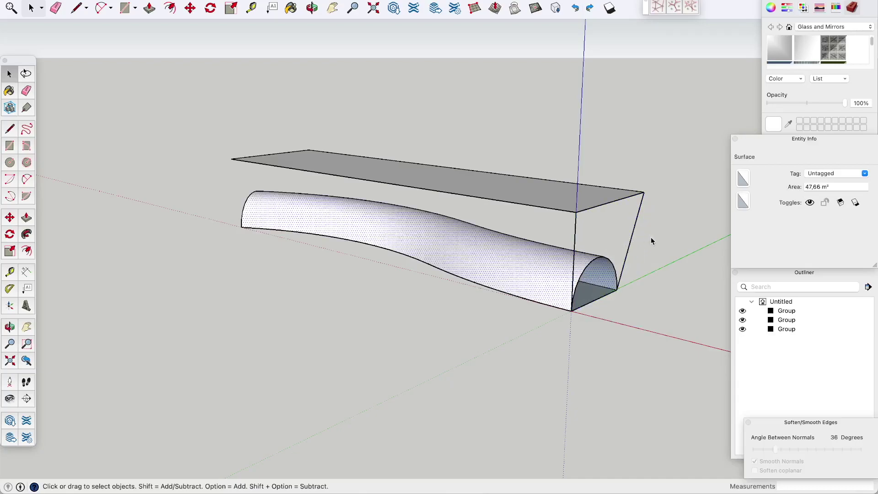
double_click(540, 256)
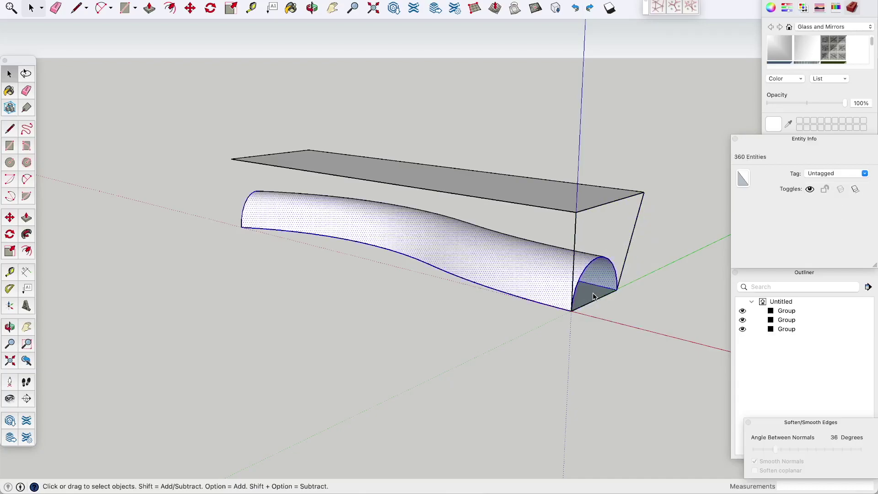
triple_click(593, 298)
key(Escape)
click(593, 299)
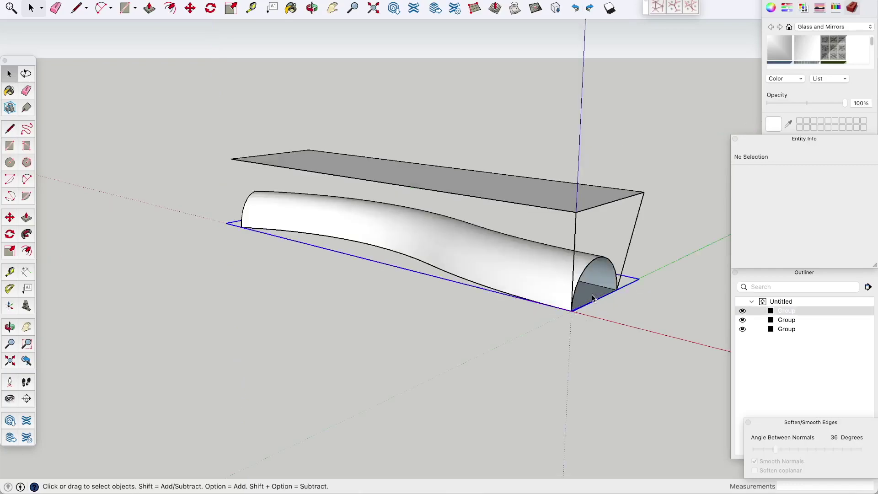
right_click(594, 296)
click(604, 322)
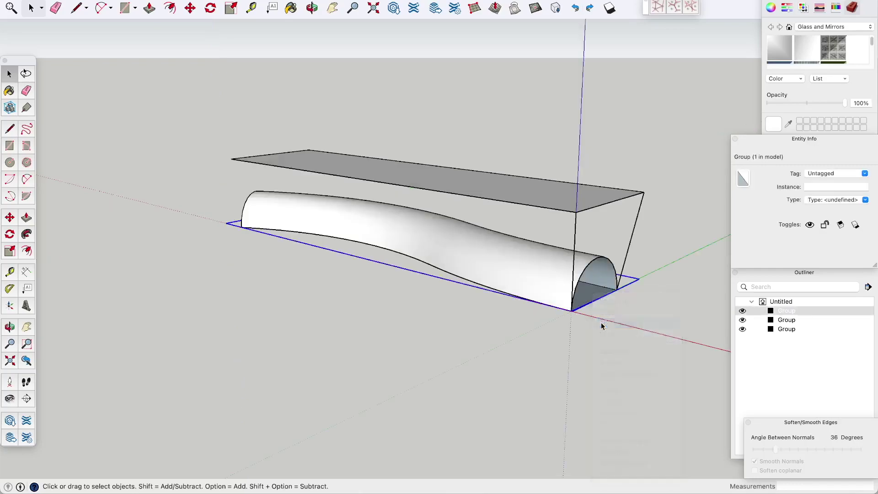
- Select the curved tunnel surface with its edges, excluding the rectangle and connecting-line groups, and make it a group
drag(640, 347, 196, 93)
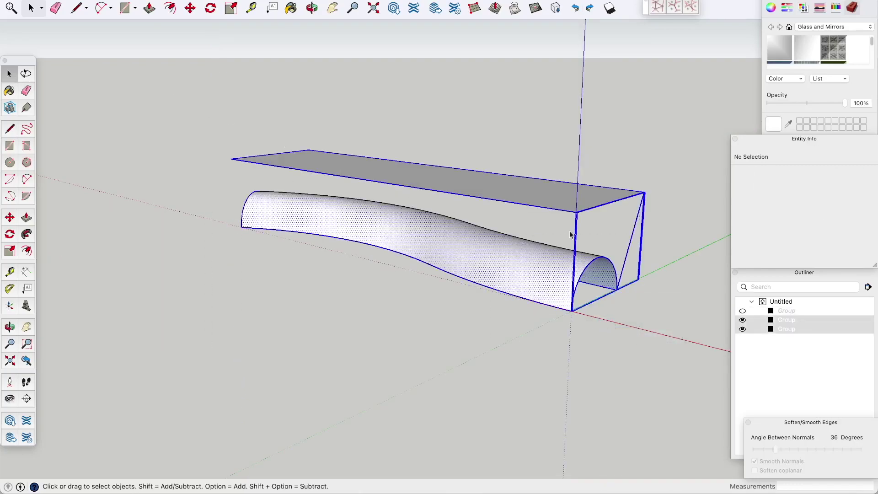
click(609, 209)
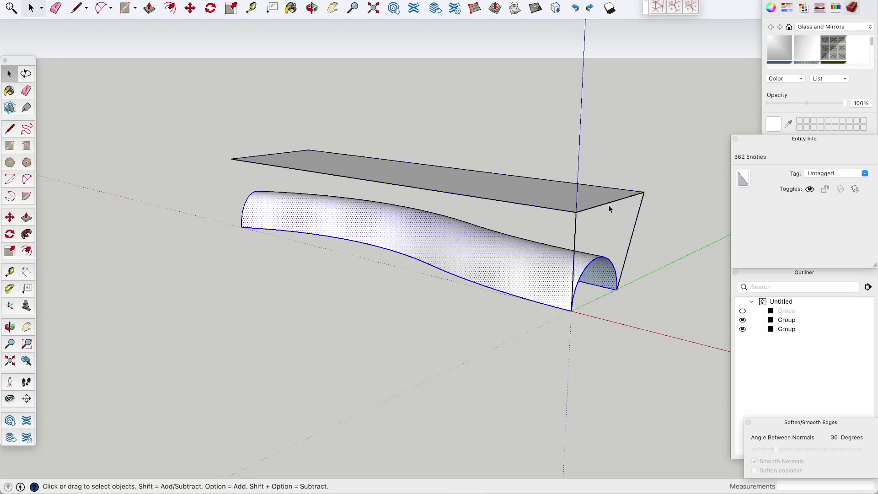
right_click(489, 241)
mouse_move(533, 315)
click(526, 331)
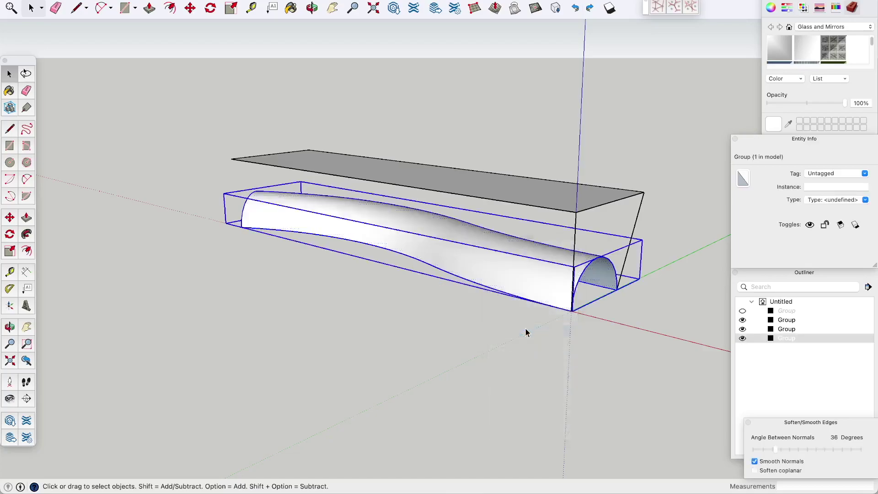
- Unhide the tunnel's flat floor group and rename it "base" in the Outliner
middle_drag(567, 314, 574, 320)
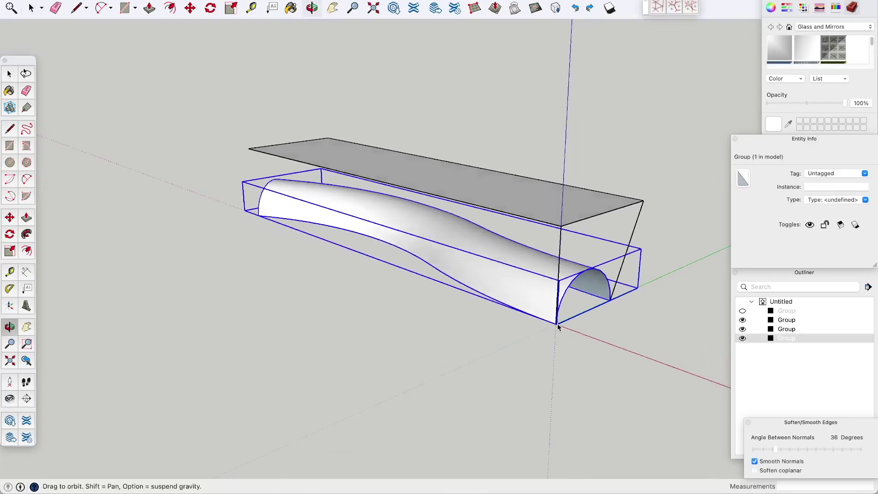
click(621, 329)
click(742, 310)
double_click(791, 311)
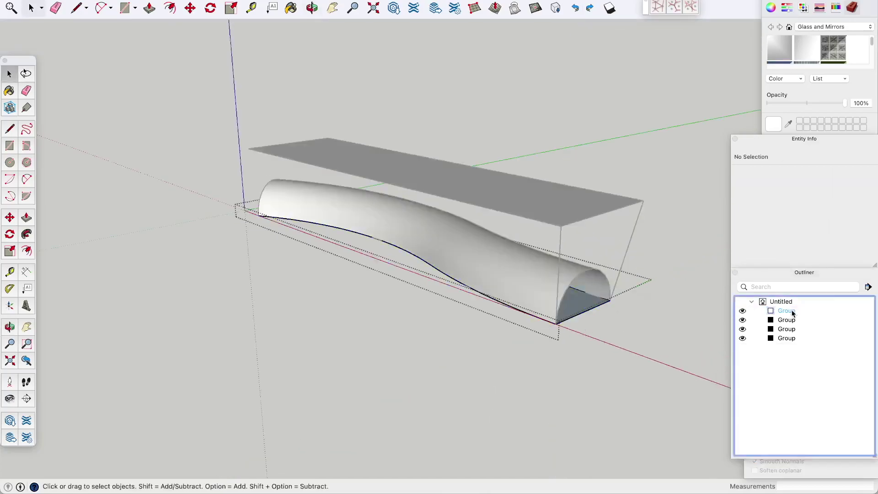
right_click(792, 312)
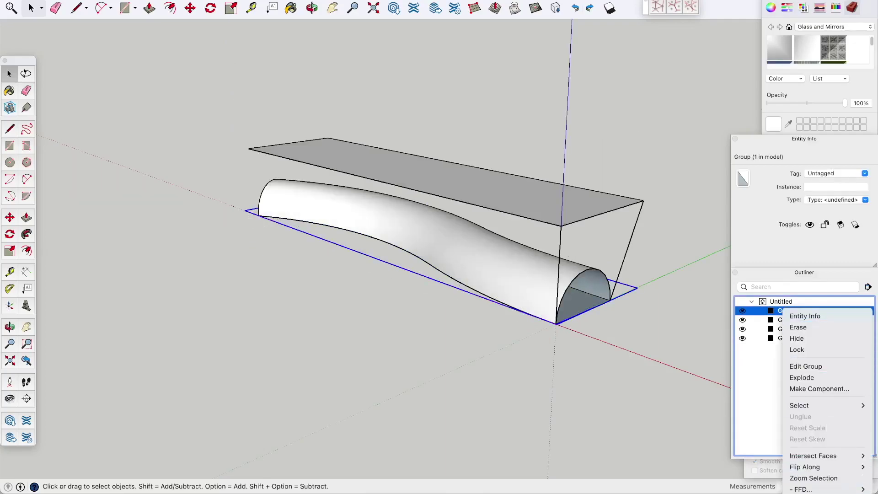
click(802, 493)
text(b)
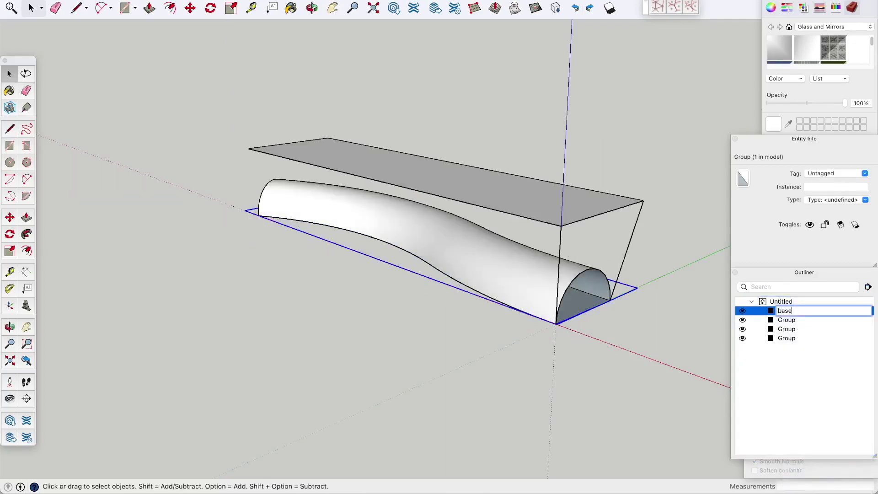
text(ase)
key(Return)
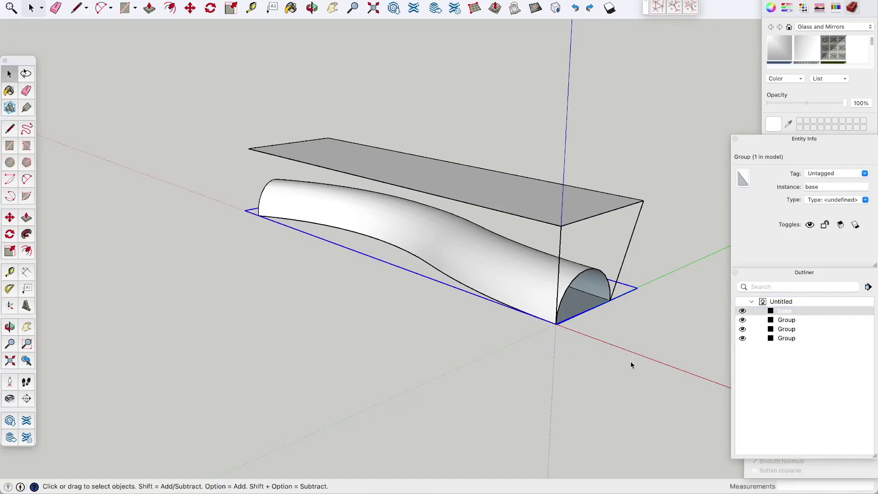
- Hide the base group and combine the three remaining groups (flat rectangle, connecting lines and tunnel surface) into one group
drag(631, 363, 523, 157)
click(601, 306)
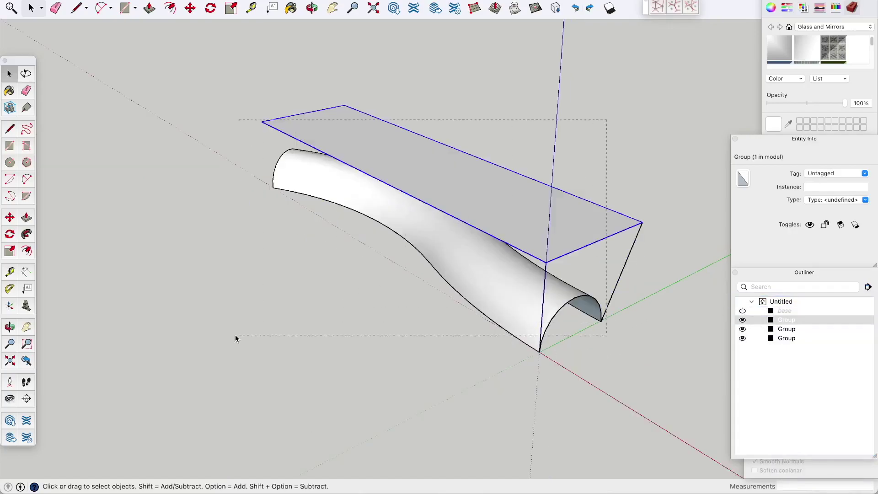
drag(235, 338, 236, 337)
right_click(413, 149)
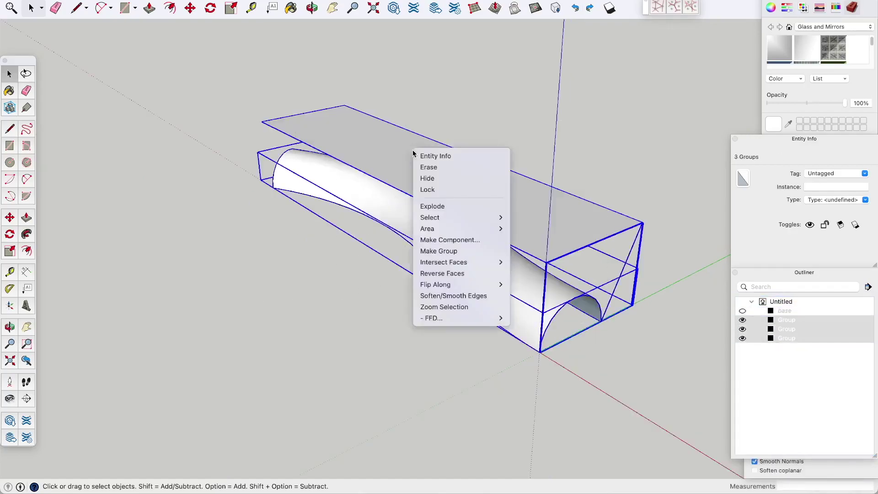
click(443, 251)
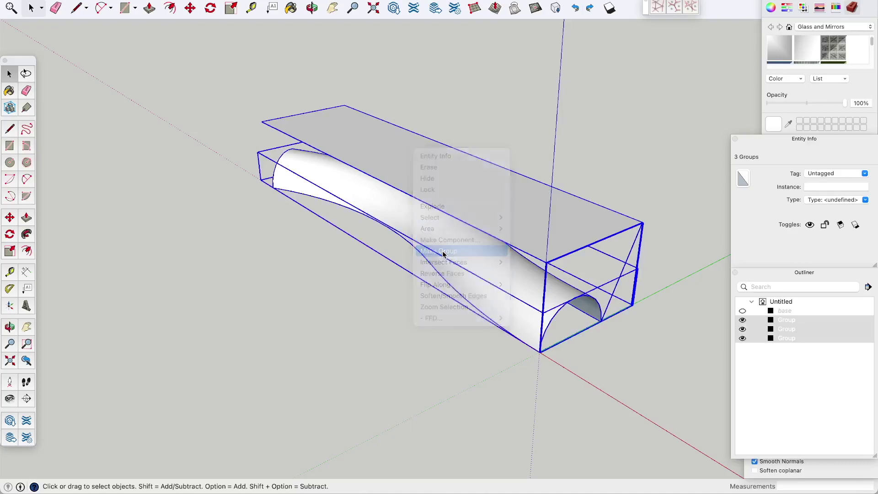
- Use Flowify on the combined group to generate a subdivision grid across the flat rectangle
click(274, 0)
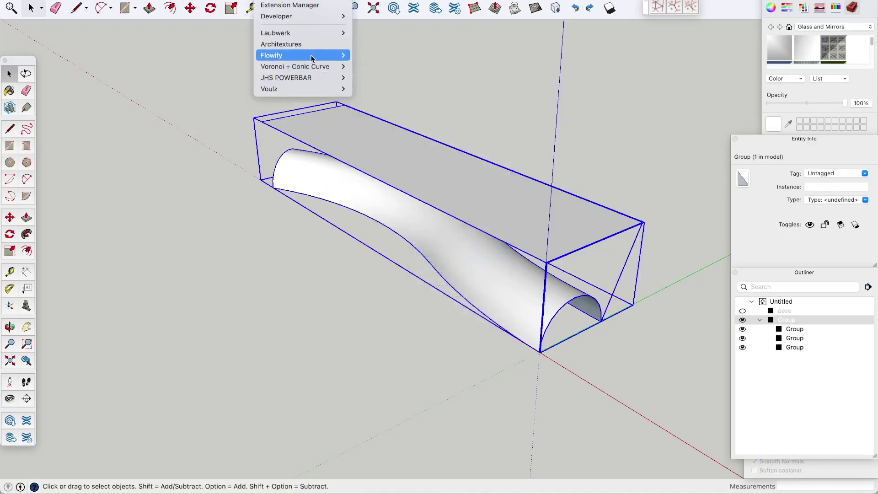
mouse_move(312, 56)
click(381, 88)
click(382, 89)
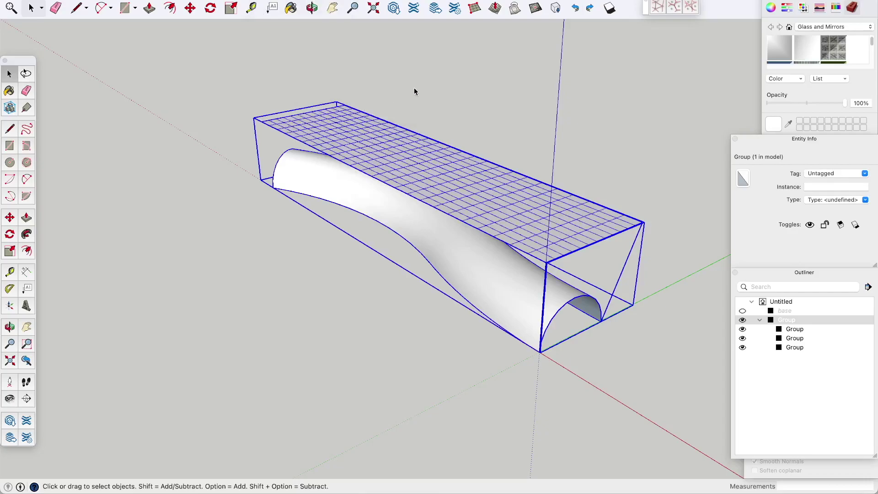
middle_drag(413, 87, 462, 94)
click(462, 95)
click(443, 185)
scroll(480, 170, up, 2)
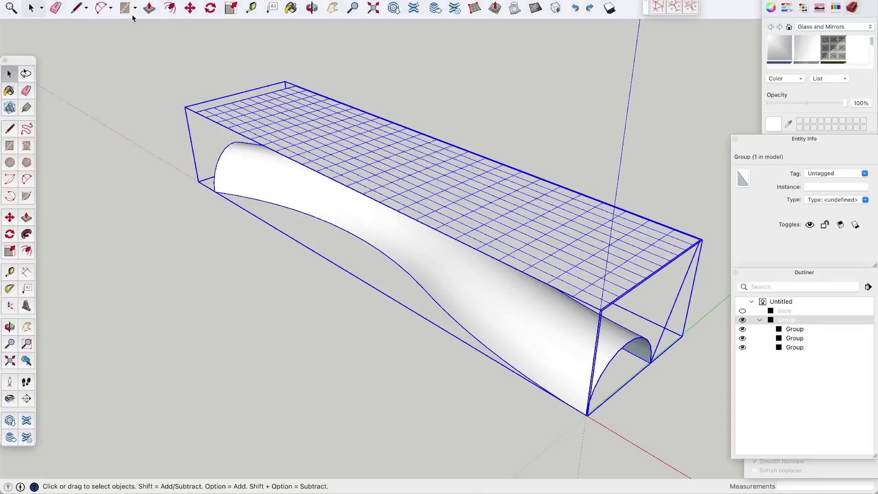
- Draw a rectangle over the gridded surface from its far corner to the opposite near corner, about 1357.7 by 338.2 cm
click(134, 128)
click(124, 8)
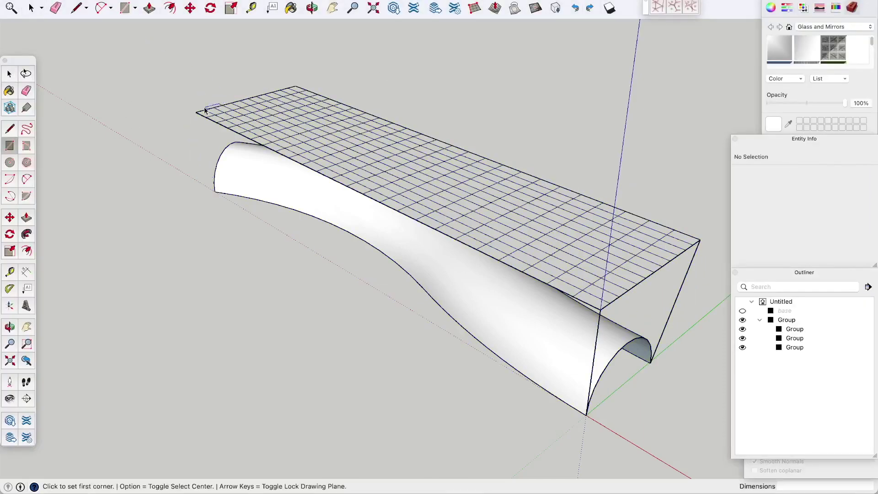
click(195, 113)
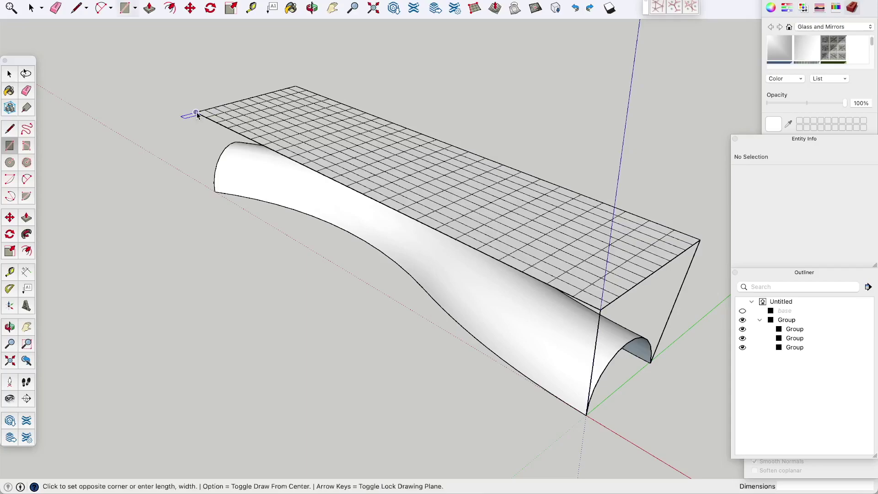
click(700, 240)
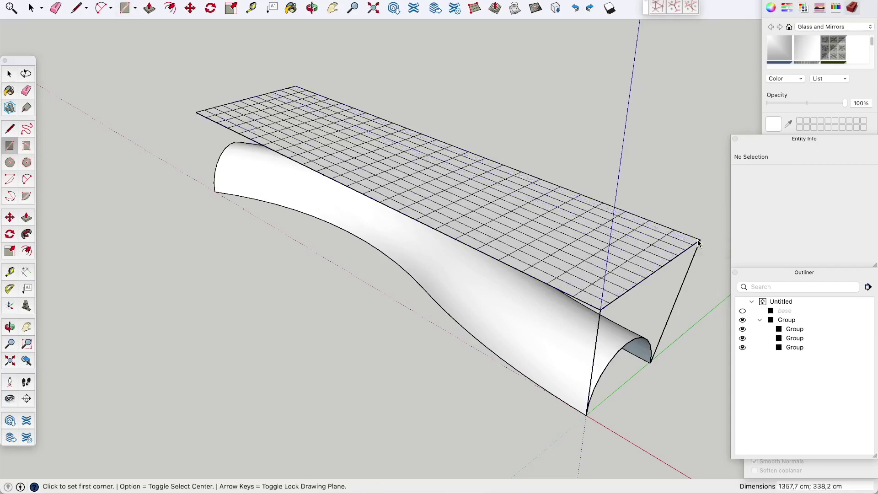
- Hide the combined Flowify guide group, leaving the newly drawn rectangle shown
click(743, 329)
click(743, 329)
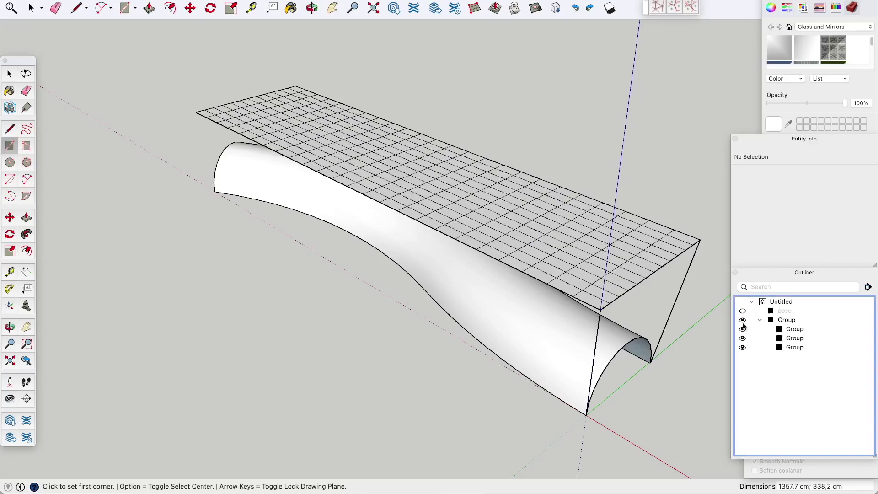
click(743, 320)
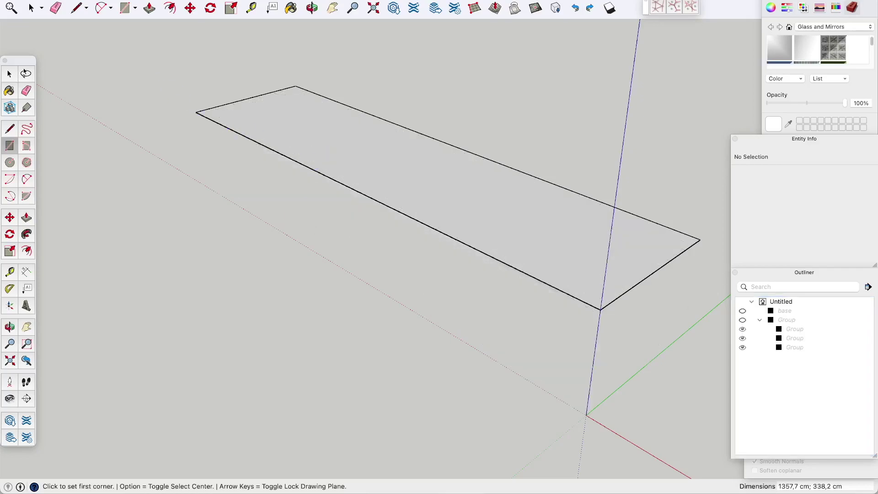
- Place guide points scattered across the interior of the rectangle's face with the JHS Powerbar guide-point tool
click(31, 12)
click(365, 131)
scroll(167, 135, down, 2)
scroll(368, 131, up, 2)
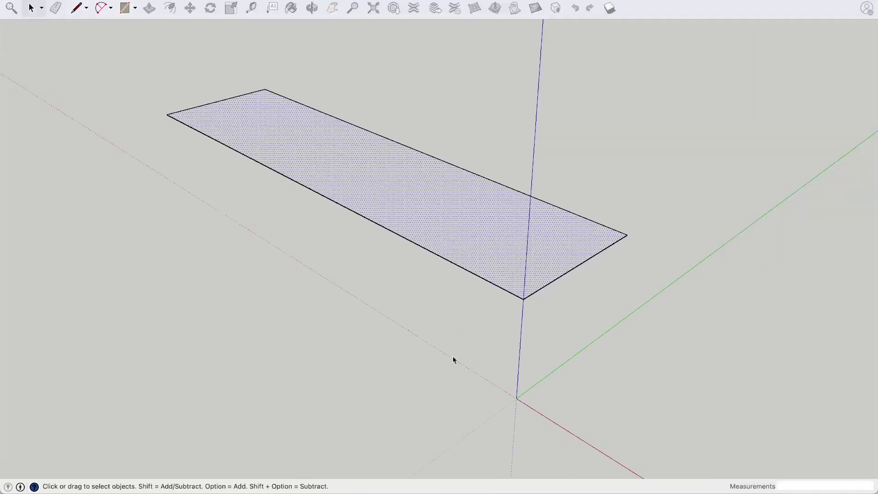
click(355, 132)
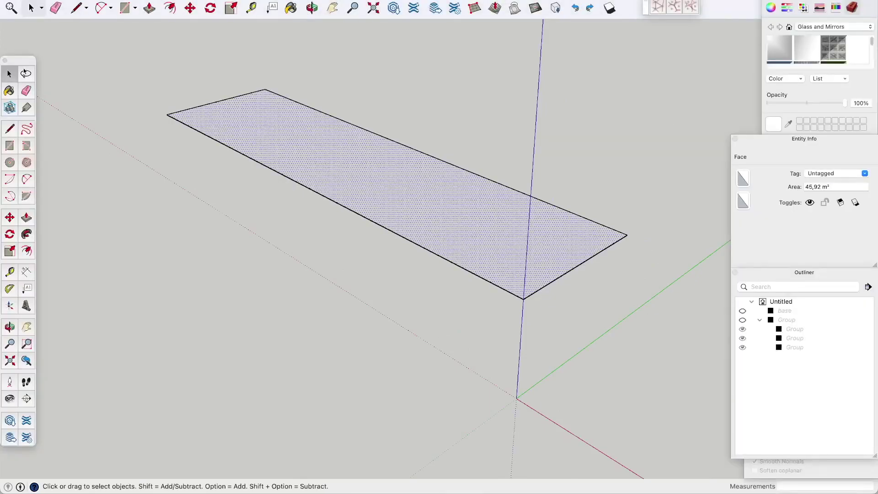
click(274, 0)
mouse_move(301, 76)
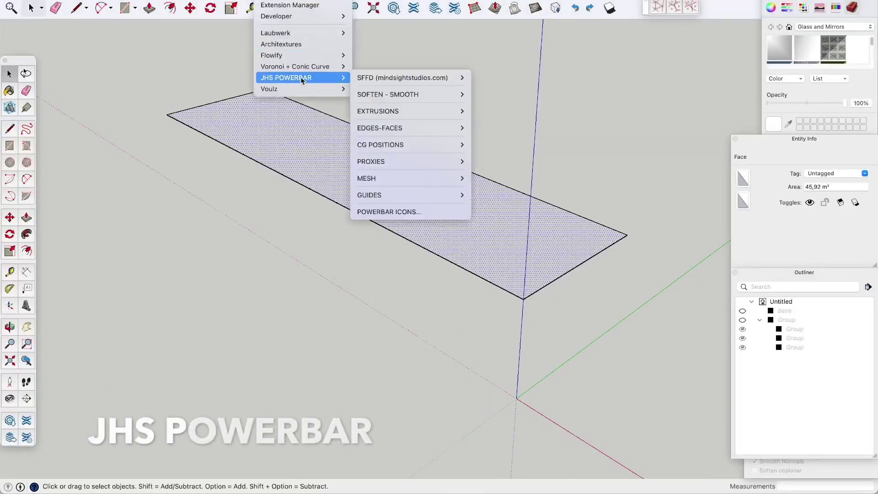
mouse_move(398, 194)
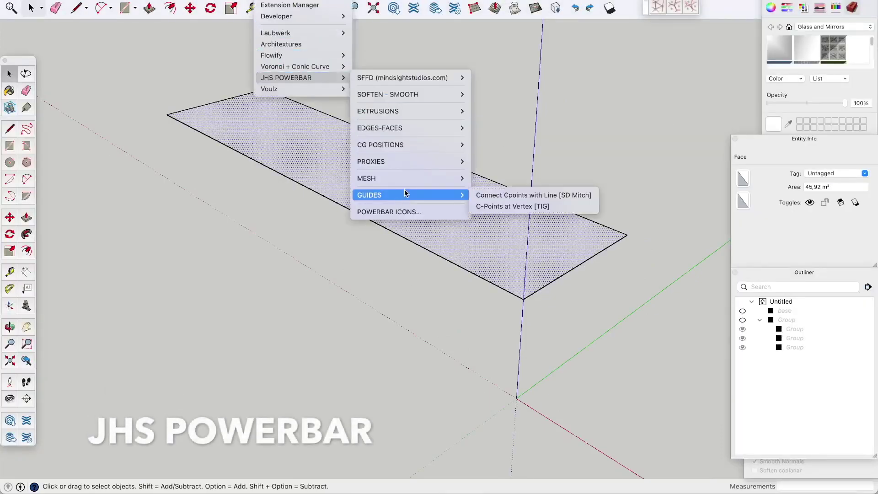
click(503, 207)
click(361, 167)
click(433, 195)
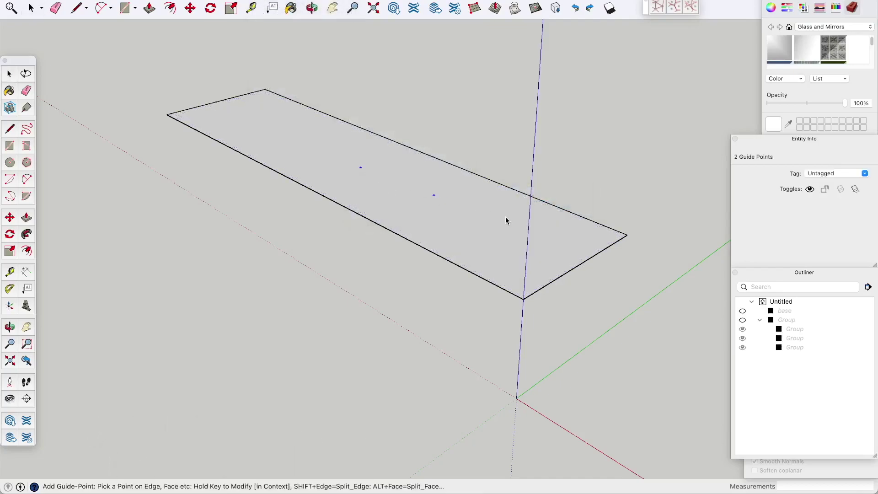
middle_drag(506, 220, 472, 277)
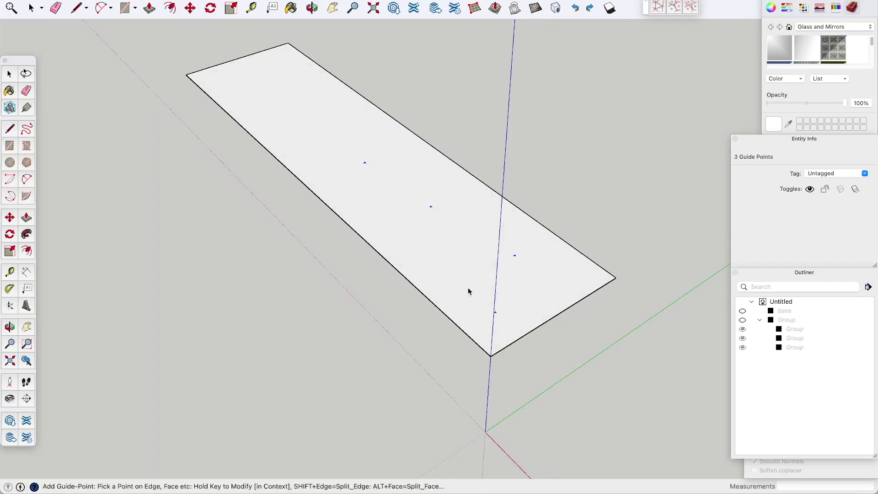
click(301, 141)
click(312, 95)
click(242, 81)
- Add a guide point at each of the rectangle's four corners
click(288, 43)
click(186, 75)
click(491, 356)
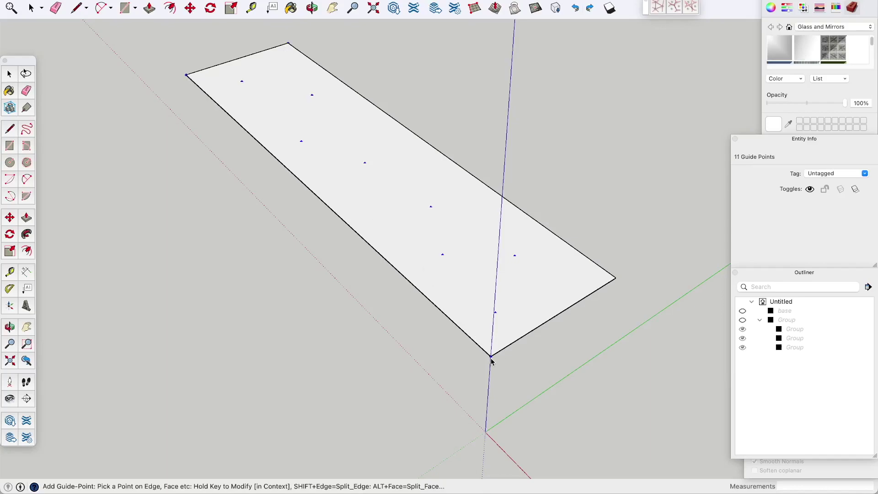
click(616, 279)
- Add guide points spaced along both long edges of the rectangle, plus extra ones in the gaps inside the face
click(523, 212)
click(454, 163)
click(387, 114)
click(325, 69)
click(227, 113)
click(298, 177)
click(433, 303)
click(366, 206)
click(390, 163)
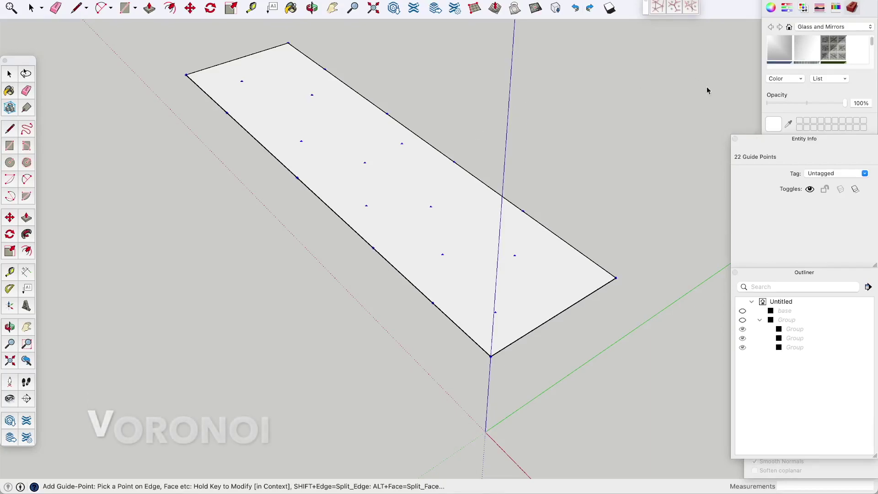
- Triangulate the guide points with the Voronoi extension, accepting the layer name Triangulated_Points
click(661, 8)
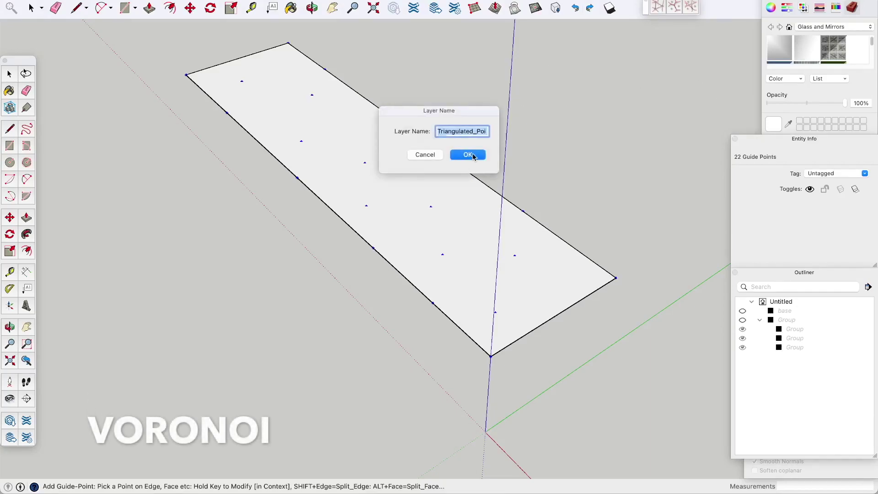
click(470, 153)
middle_drag(468, 156, 496, 102)
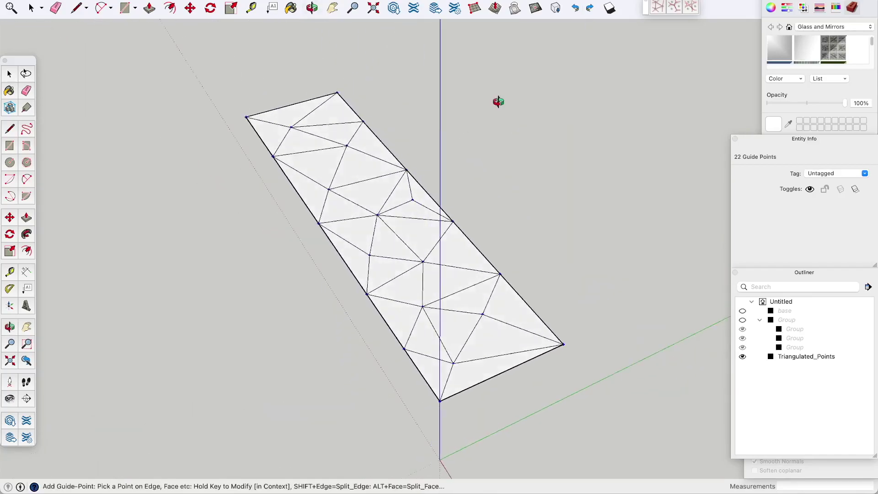
- Activate the Conic Curve tool and open the Triangulated_Points group for editing
click(691, 7)
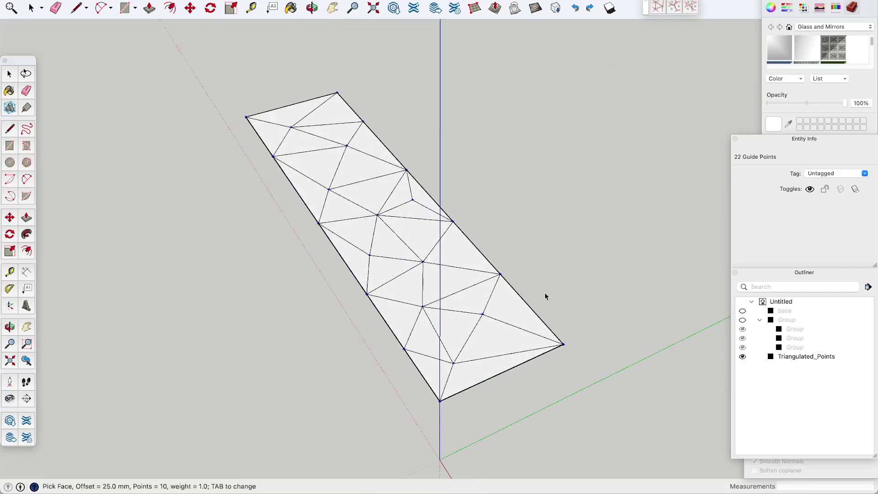
click(808, 357)
double_click(809, 357)
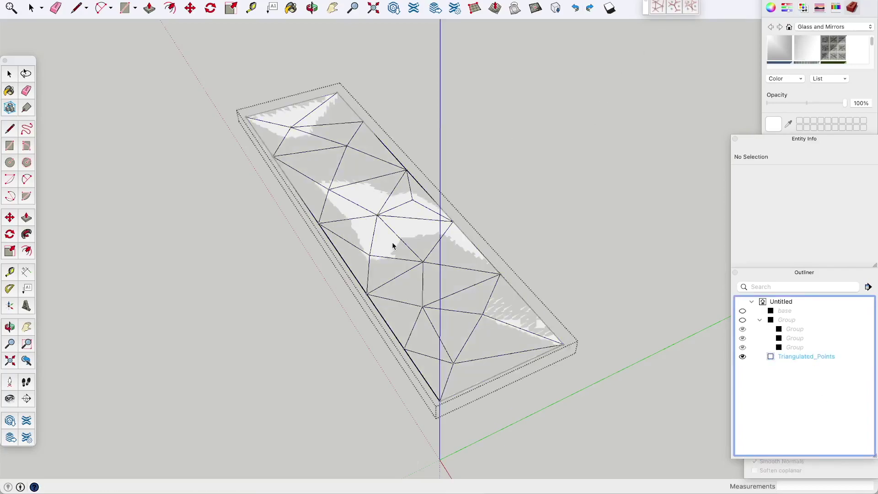
- Try conic curves with a 25 mm offset, 10 points and weight 1.0 in two adjacent triangles near the mesh's middle
click(417, 233)
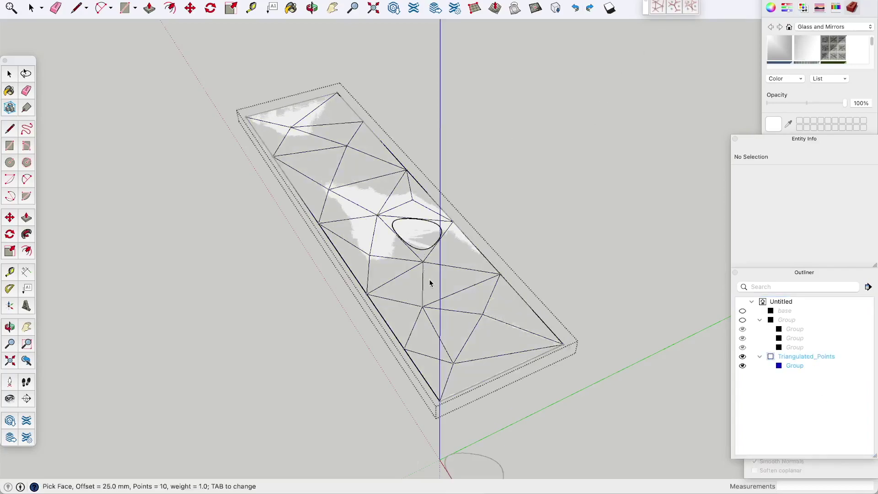
scroll(422, 229, up, 5)
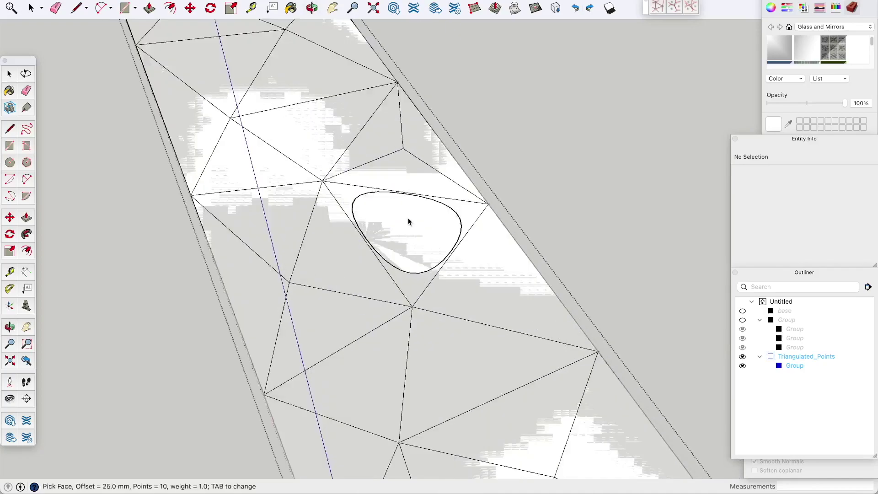
scroll(408, 222, up, 1)
click(525, 301)
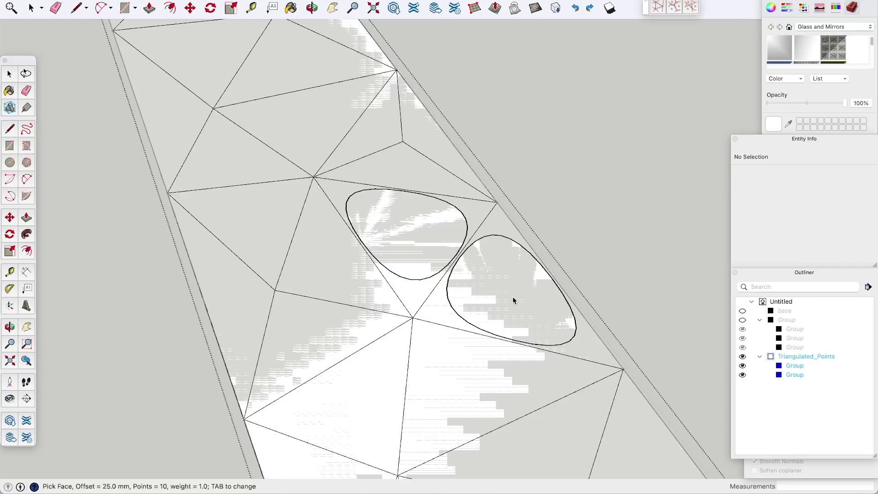
- Place conic curves in two neighbouring triangles closer to the mesh's near end, raising the offset to 120 mm
right_click(513, 296)
click(410, 362)
click(438, 355)
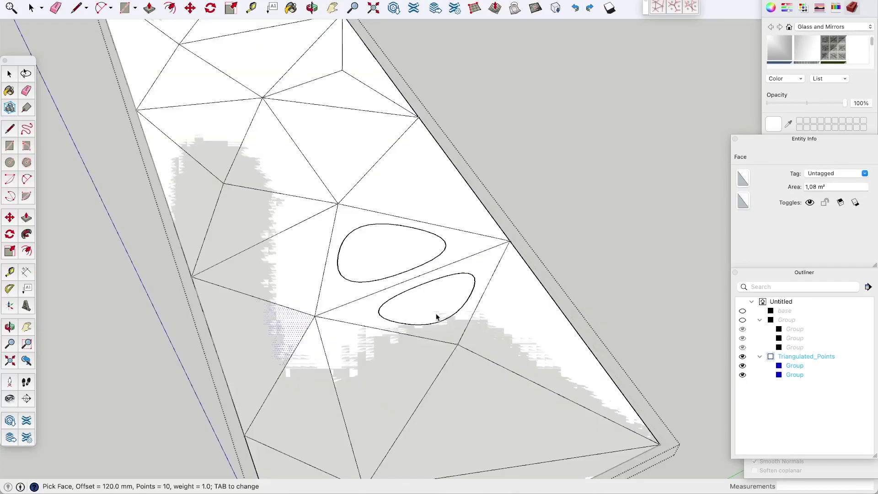
- Set the curve offset to 300 mm and try conic curves in two more triangles beside the existing ones
key(Tab)
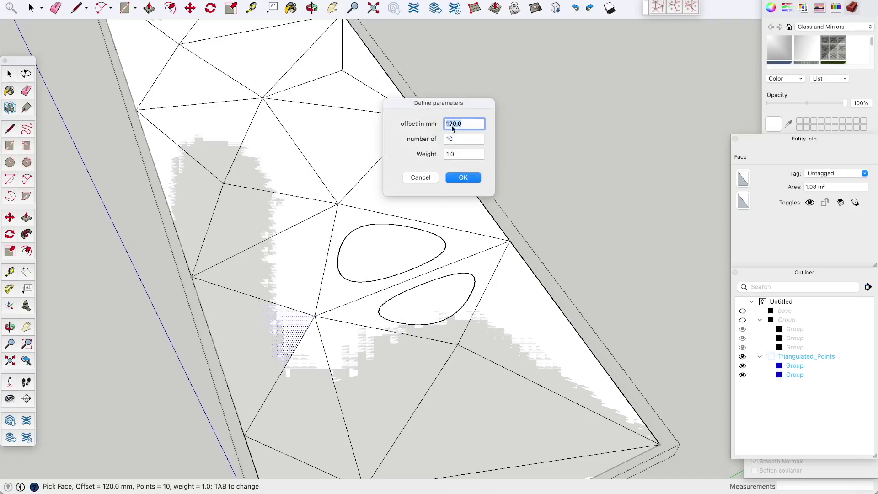
text(300)
click(455, 180)
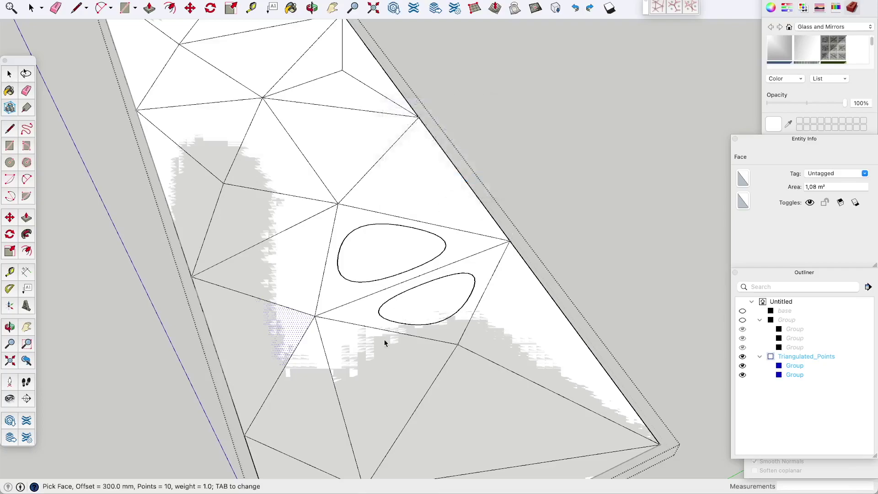
click(369, 361)
click(503, 324)
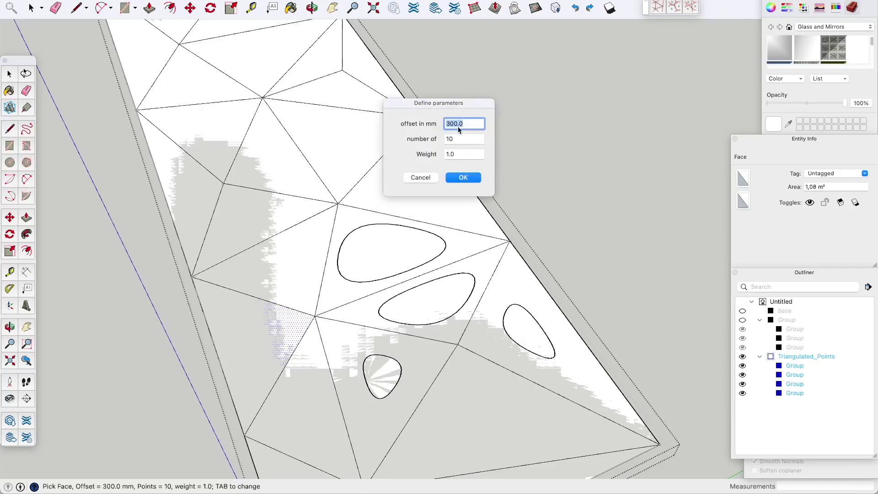
- Set the curve offset to 80 mm and try it on the triangle adjoining the first curve
click(469, 180)
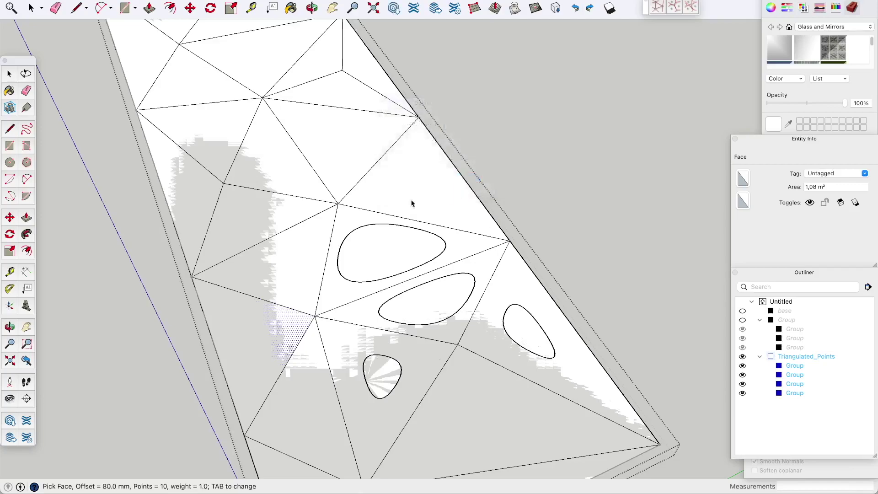
click(286, 261)
- Undo the trial conic curves back to the first one
key(super+z)
key(super+z)
key(super+z)
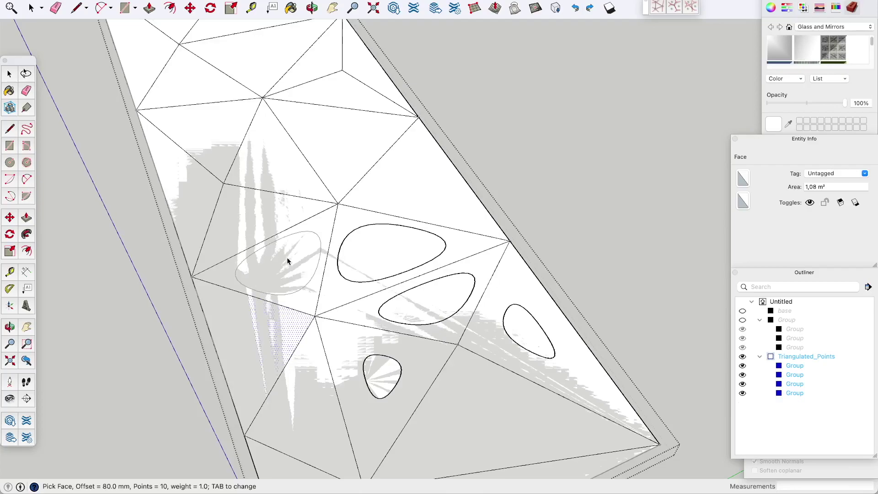
key(super+z)
key(super+z)
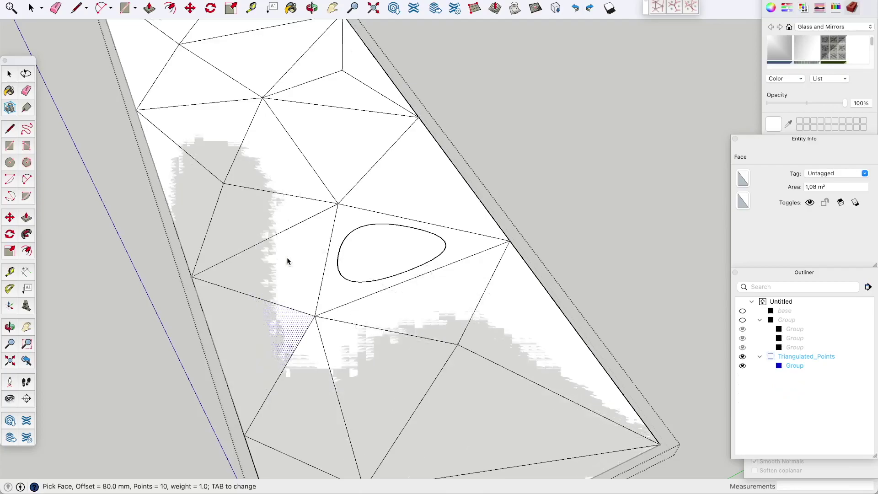
- Place conic curves with an 80 mm offset in the remaining triangles at the mesh's near end
click(391, 256)
click(289, 265)
click(427, 298)
click(256, 340)
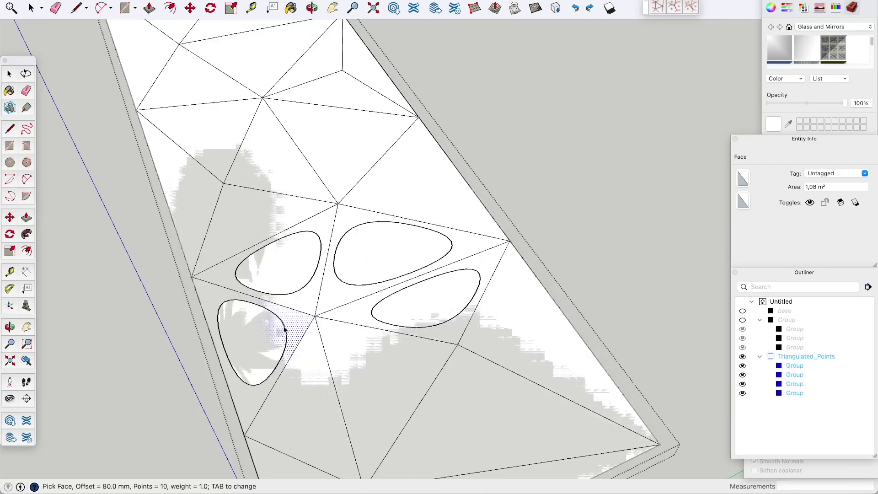
click(376, 380)
click(319, 391)
click(492, 418)
click(504, 342)
scroll(505, 342, down, 2)
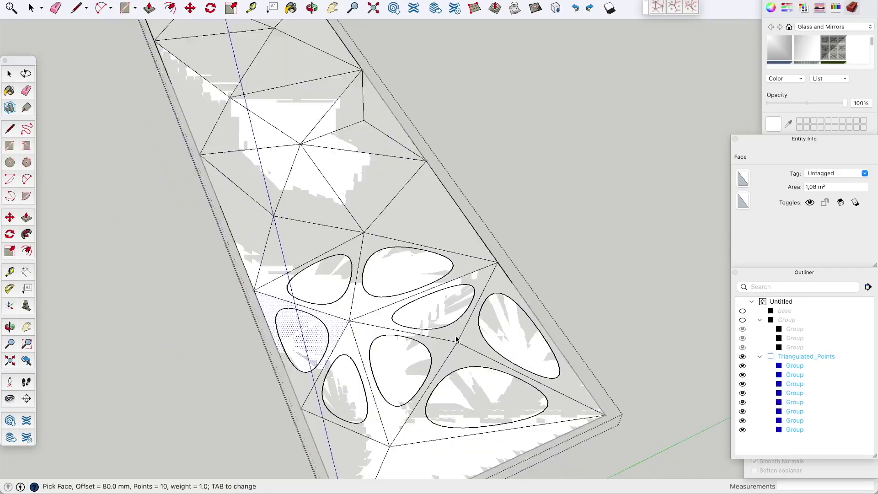
click(370, 455)
click(442, 443)
- Fill the triangles along the middle of the mesh with conic curves at the 80 mm offset
click(411, 208)
click(362, 194)
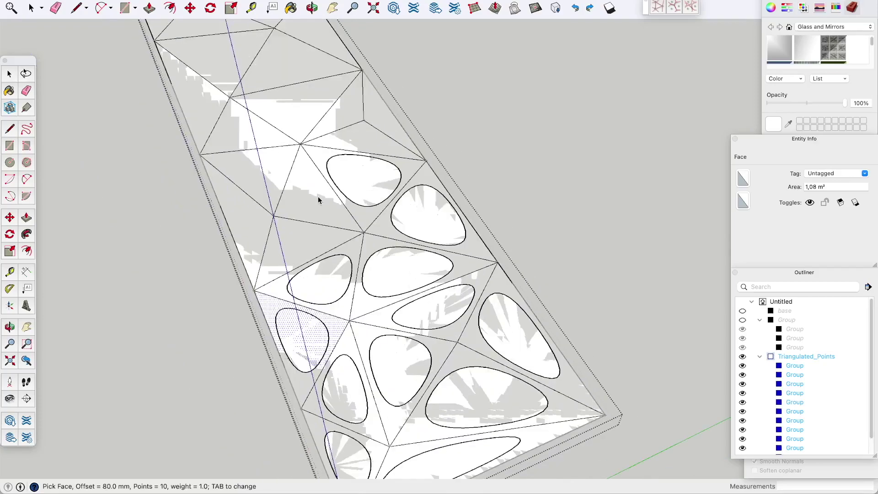
click(319, 199)
click(259, 229)
click(300, 246)
click(264, 164)
click(346, 139)
click(346, 115)
click(378, 116)
click(319, 106)
click(250, 134)
click(211, 86)
click(231, 74)
scroll(275, 68, down, 5)
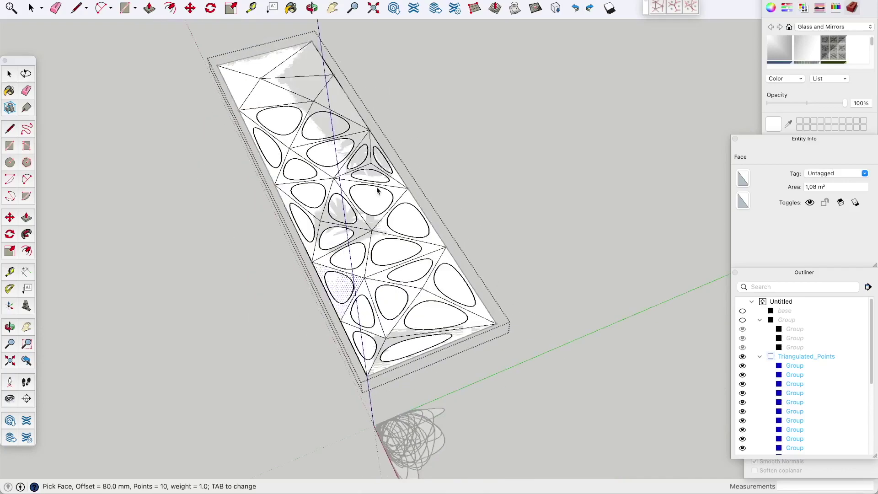
- Place 80 mm offset conic curves in the last empty triangles at the mesh's far end
scroll(259, 48, up, 4)
click(292, 115)
click(319, 106)
click(367, 125)
scroll(341, 80, down, 5)
scroll(340, 82, up, 4)
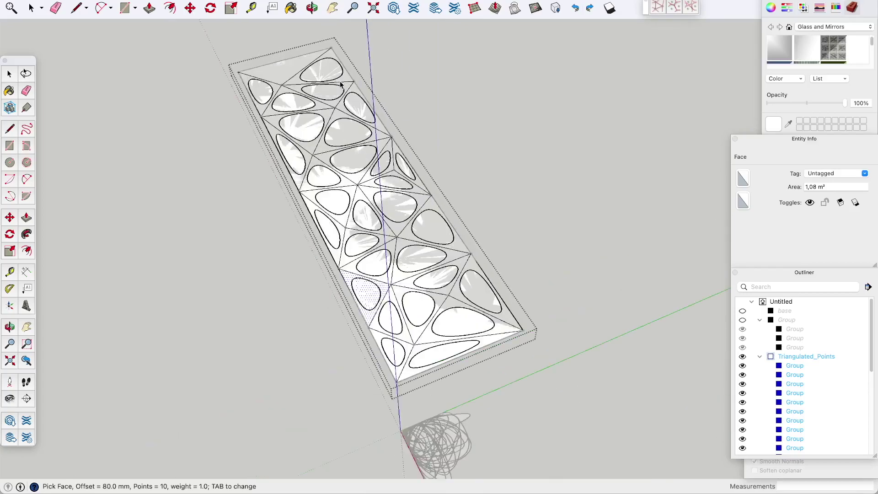
click(297, 64)
- Close the Triangulated_Points group and collapse its list of nested groups in the Outliner
middle_drag(375, 225, 357, 150)
click(31, 8)
middle_drag(412, 220, 441, 189)
click(451, 184)
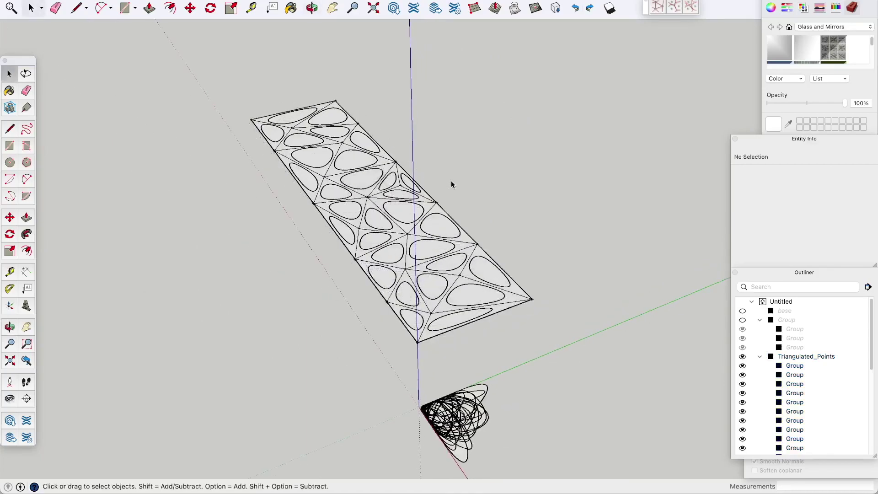
middle_drag(456, 202, 524, 257)
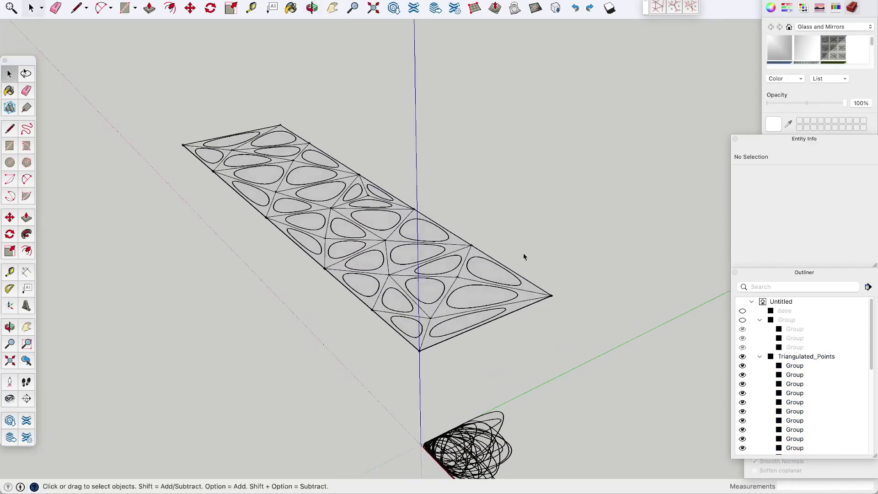
click(760, 356)
right_click(442, 143)
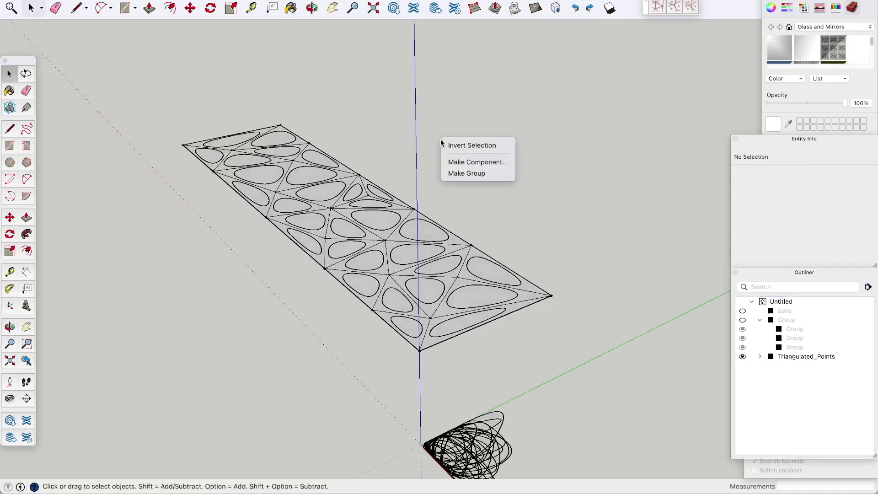
click(410, 114)
scroll(378, 117, up, 5)
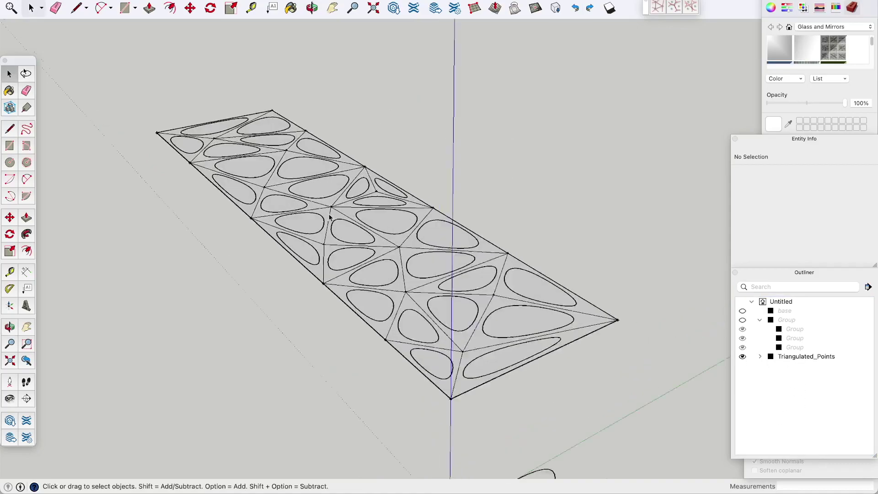
- Open the Triangulated_Points group, select everything in it and explode the nested curve groups into the mesh
click(322, 199)
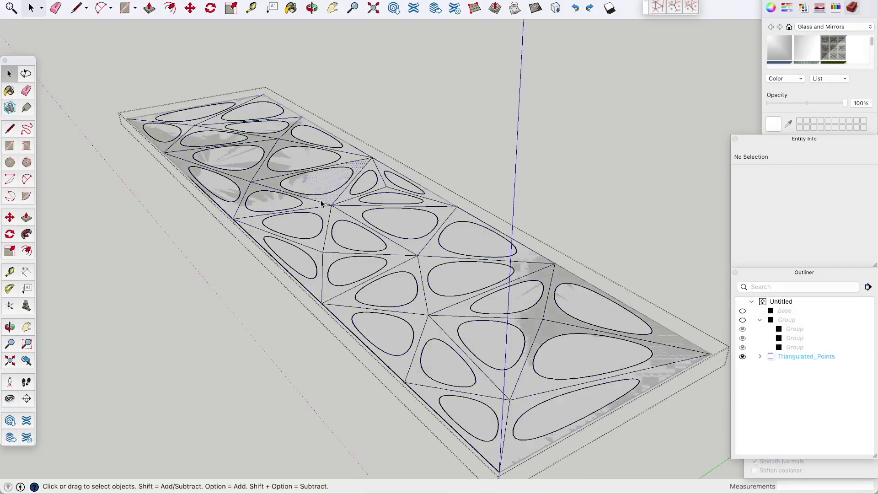
click(322, 203)
scroll(316, 210, down, 3)
drag(137, 70, 137, 70)
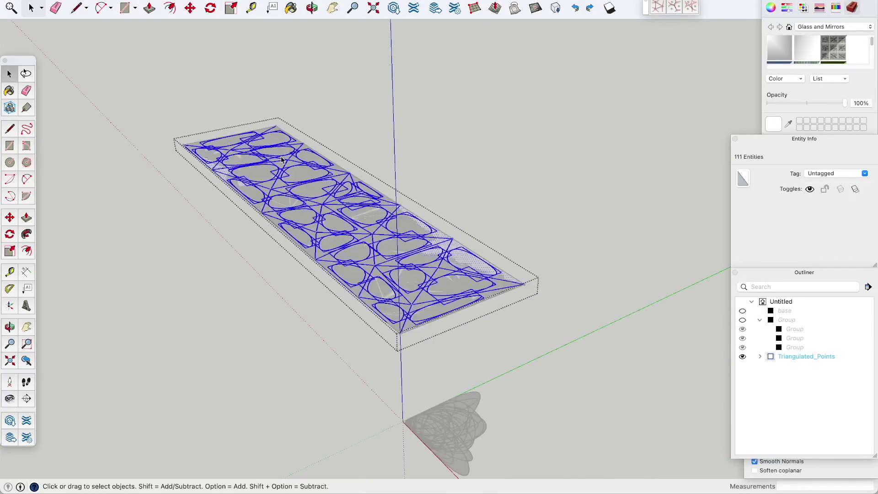
right_click(282, 155)
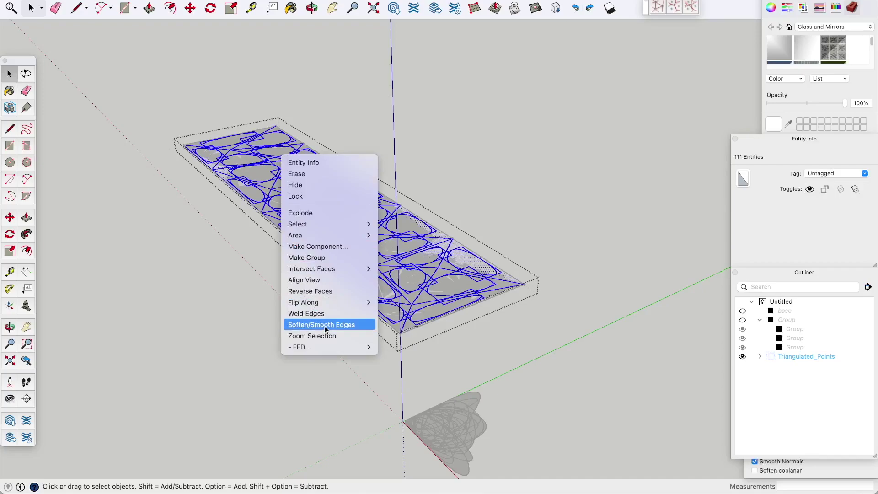
click(321, 213)
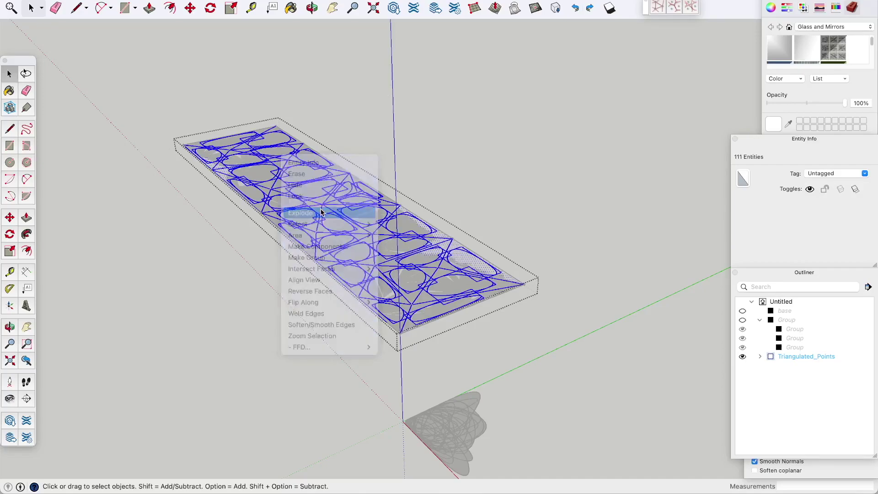
scroll(347, 220, up, 3)
click(347, 220)
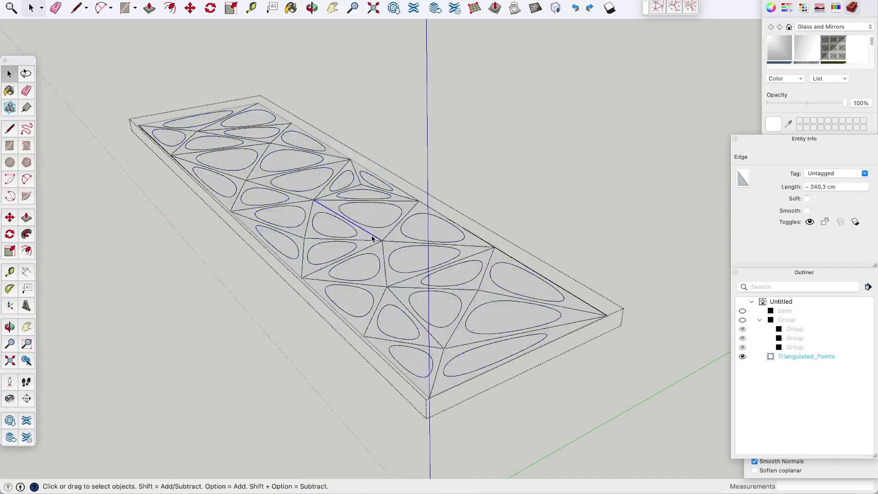
click(364, 236)
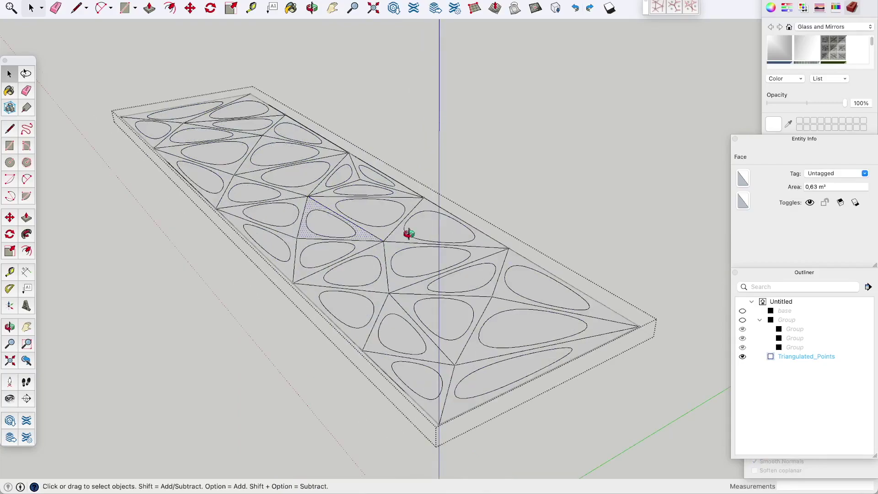
- Erase the triangle edges between the rounded openings across the near and middle parts of the panel
middle_drag(408, 233, 354, 273)
click(55, 9)
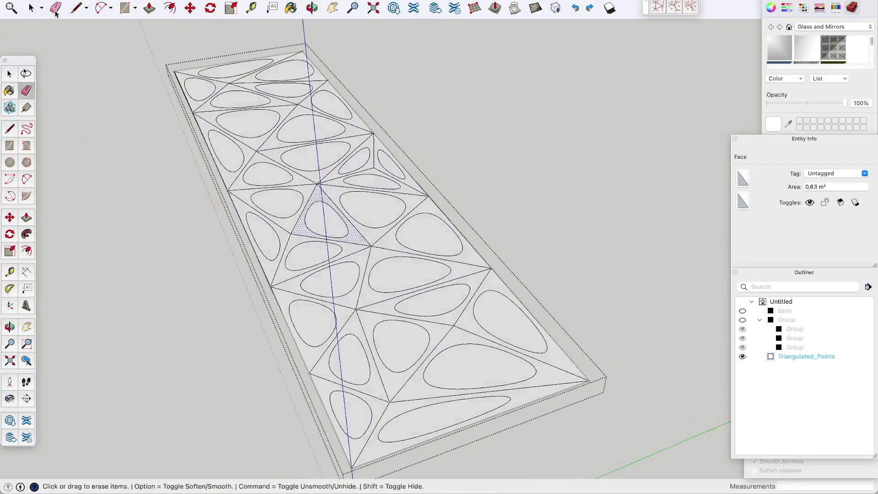
mouse_move(357, 245)
mouse_down()
mouse_move(372, 247)
mouse_move(365, 241)
mouse_up()
click(364, 246)
mouse_move(363, 311)
mouse_down()
mouse_move(355, 309)
mouse_move(400, 401)
mouse_move(393, 396)
mouse_up()
drag(455, 324, 456, 333)
scroll(313, 183, up, 3)
drag(315, 198, 304, 225)
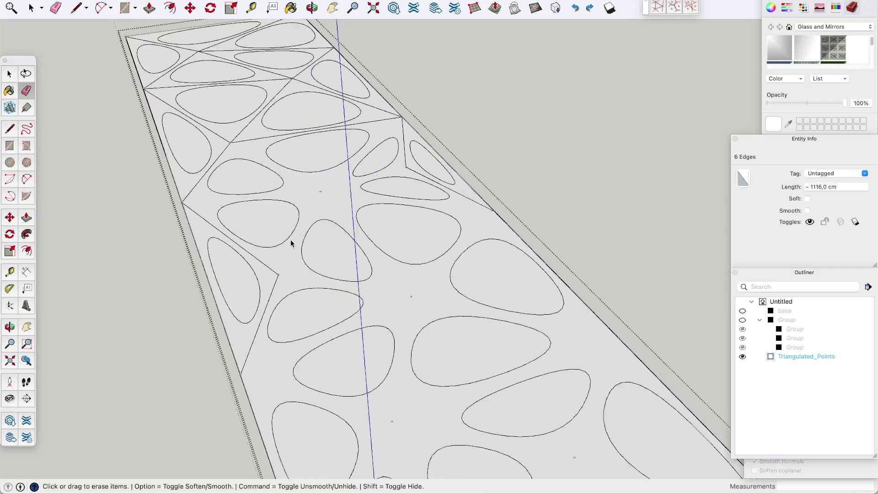
mouse_move(276, 269)
mouse_down()
mouse_move(270, 280)
mouse_move(253, 280)
mouse_move(244, 244)
mouse_up()
- Erase the remaining triangle edges at the panel's far end and around the three small openings by the long edge
drag(230, 141, 262, 103)
scroll(295, 74, up, 4)
mouse_move(298, 78)
mouse_down()
mouse_move(288, 84)
mouse_move(301, 82)
mouse_up()
drag(179, 48, 179, 57)
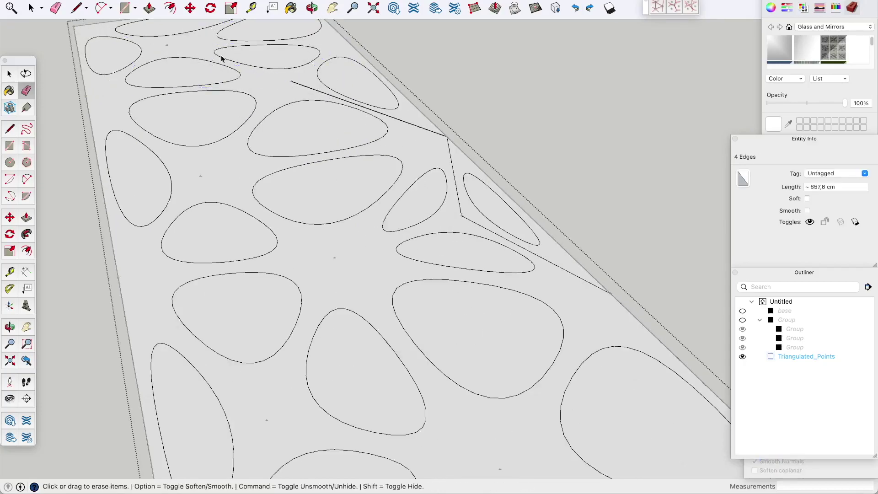
click(294, 82)
scroll(252, 137, down, 3)
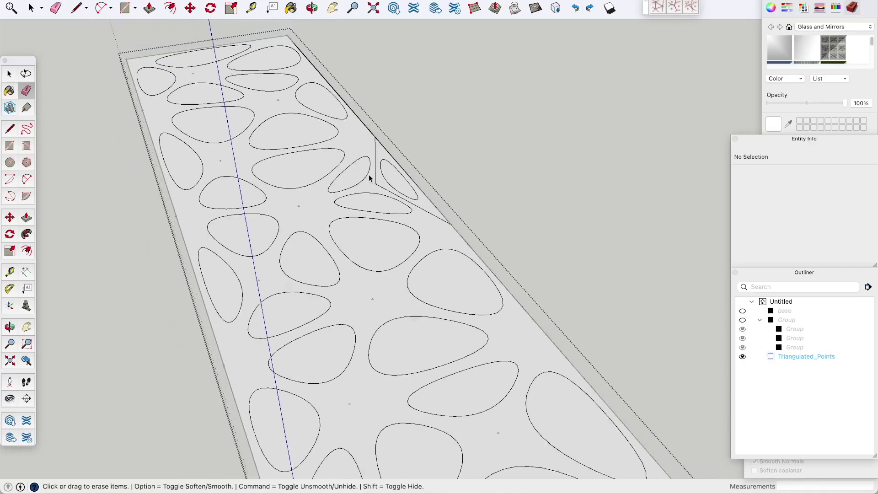
mouse_move(371, 181)
mouse_down()
mouse_move(384, 188)
mouse_move(359, 163)
mouse_up()
scroll(358, 162, down, 3)
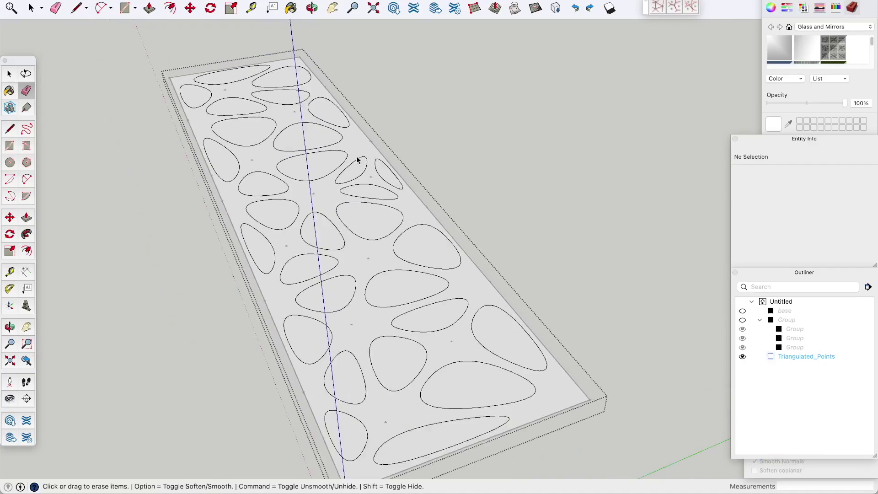
- Push/Pull the frame face surrounding the openings up by 5 cm
key(space)
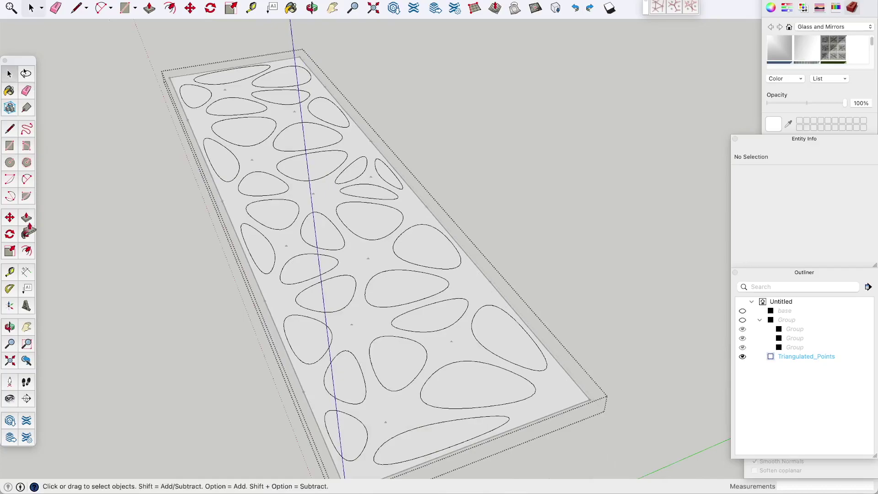
click(27, 220)
click(294, 196)
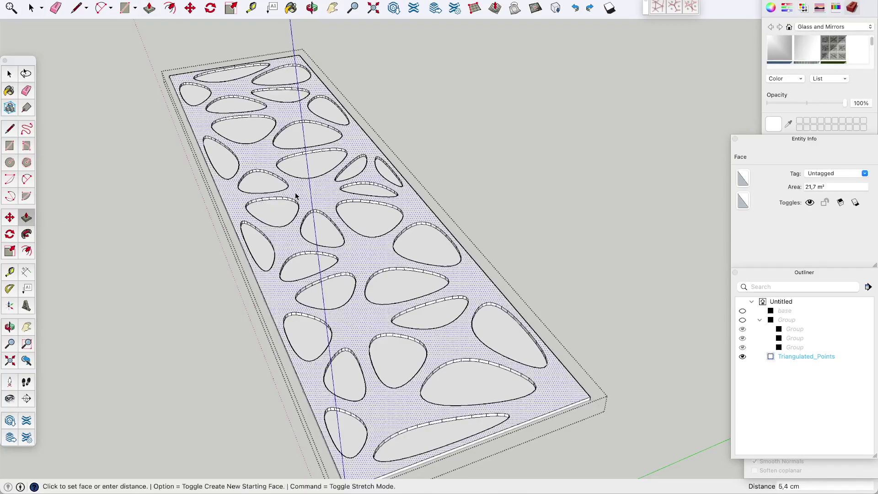
scroll(297, 196, up, 5)
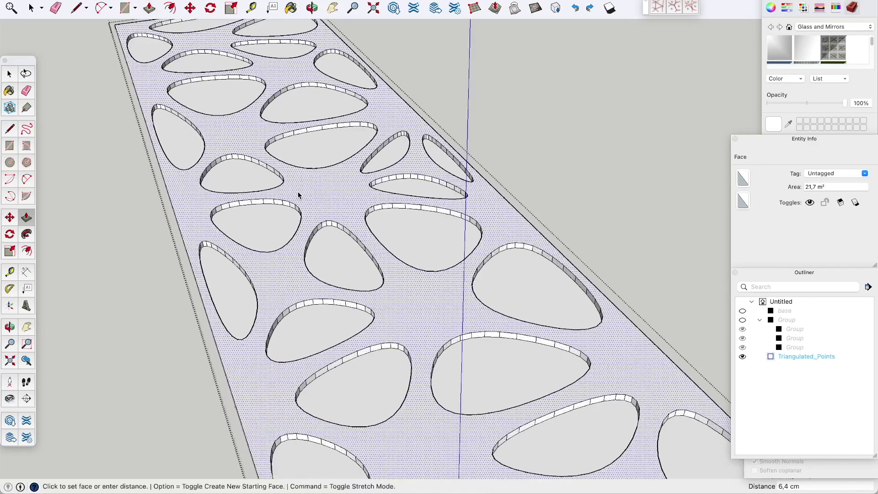
text(5)
key(Return)
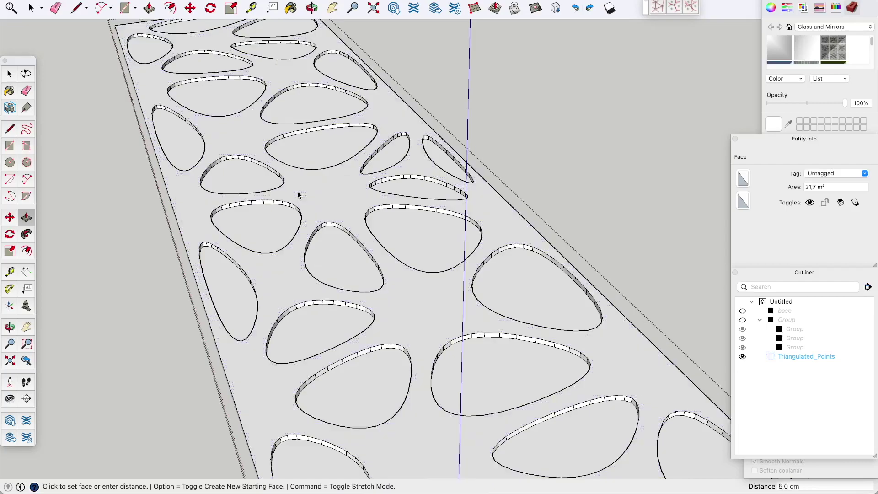
- Paint five opening faces along the panel's long edge with the translucent blue glass material, undoing any paint on the frame
mouse_move(284, 208)
middle_down()
mouse_move(293, 191)
mouse_move(243, 186)
mouse_move(276, 194)
middle_up()
scroll(243, 186, down, 4)
click(780, 63)
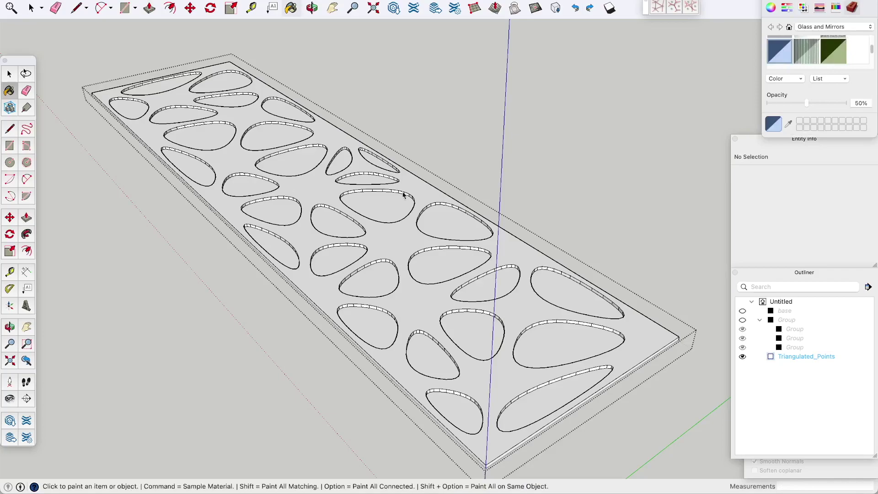
click(380, 205)
click(455, 222)
click(452, 265)
click(510, 283)
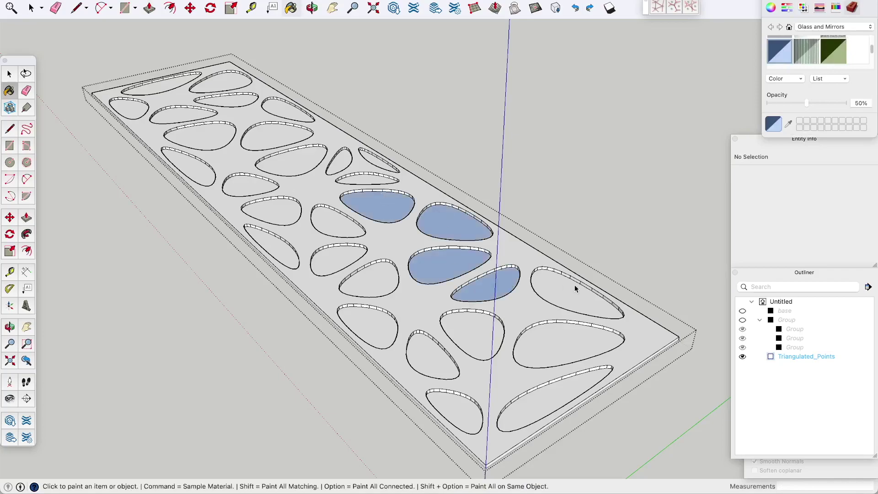
click(575, 289)
click(520, 371)
key(super+z)
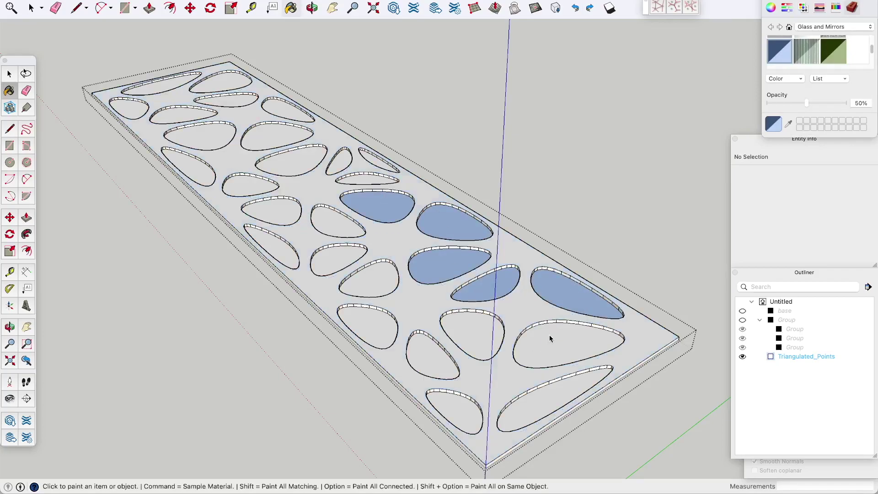
- Paint the remaining opening faces at the panel's near end with the blue glass material
click(551, 338)
click(469, 339)
click(439, 368)
click(459, 408)
click(535, 402)
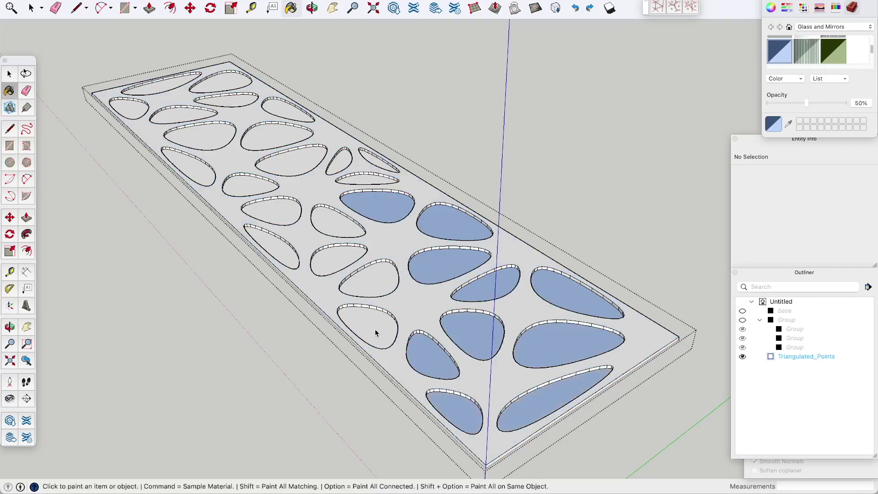
click(378, 330)
click(371, 276)
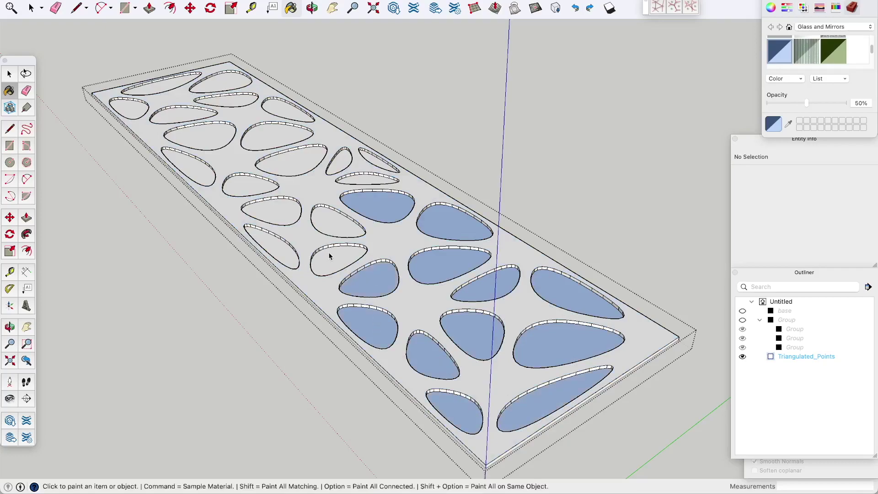
- Paint the opening faces across the middle of the panel with the blue glass material, including the three small ones
click(331, 256)
click(289, 253)
click(320, 225)
click(284, 215)
click(358, 182)
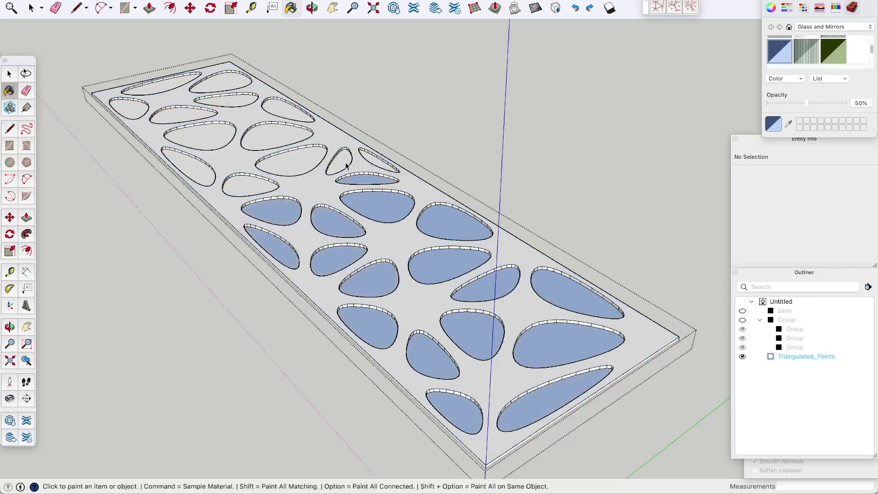
click(346, 166)
click(377, 163)
click(285, 159)
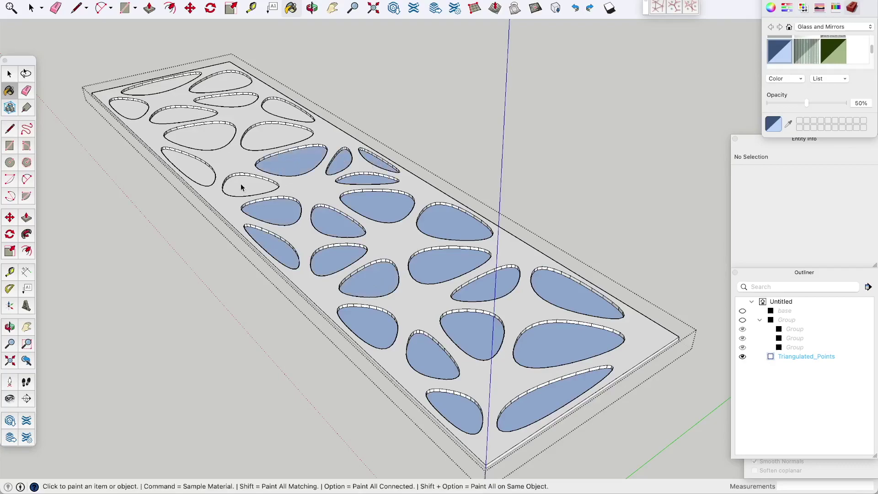
- Paint the opening faces in the panel's far part with the blue glass material
click(242, 185)
click(185, 171)
click(201, 132)
click(276, 135)
click(287, 110)
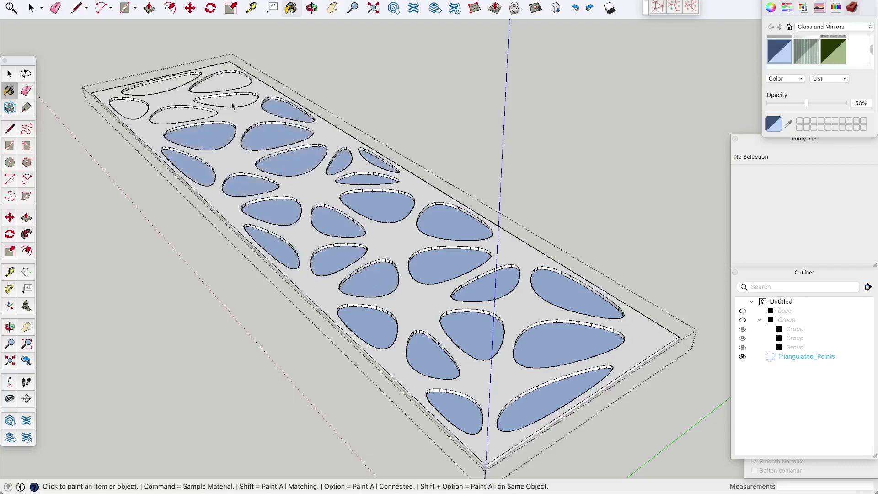
click(173, 116)
click(119, 110)
click(146, 90)
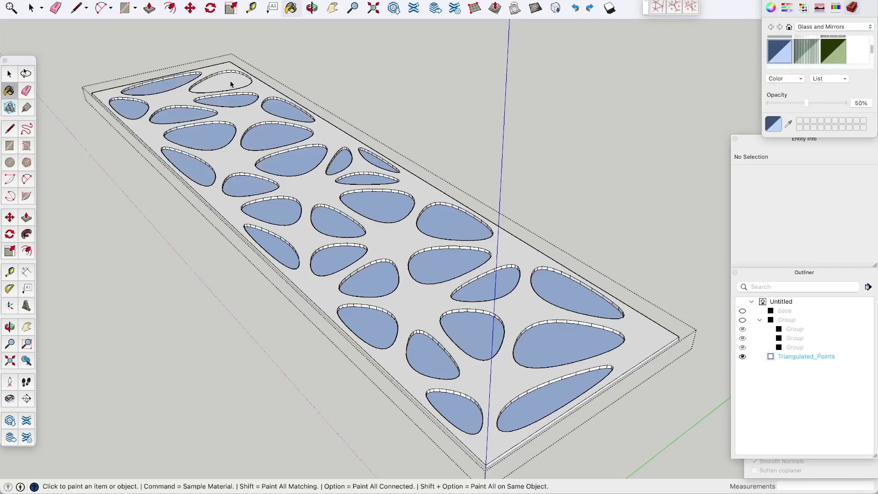
click(231, 85)
- Close the Triangulated_Points group and unhide the guide group containing the curved tunnel surface
scroll(246, 99, down, 3)
click(17, 77)
click(117, 53)
key(o)
mouse_move(284, 153)
mouse_down()
mouse_move(317, 105)
mouse_move(315, 128)
mouse_up()
key(space)
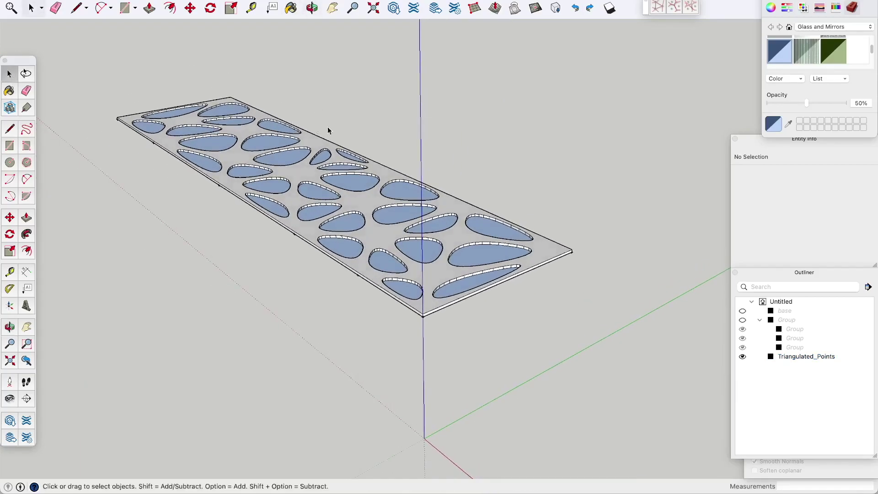
click(743, 320)
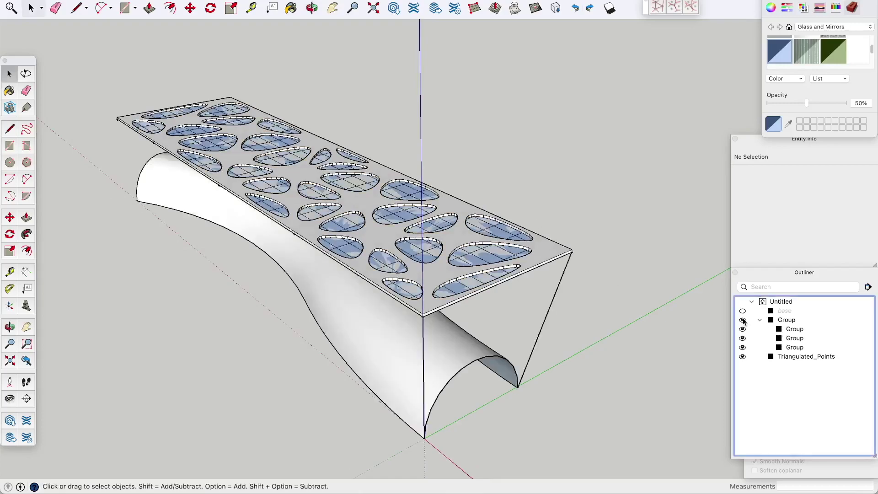
- Wrap the Triangulated_Points panel onto the curved tunnel surface by running Flowify on the panel together with the guide group
middle_drag(459, 295, 454, 260)
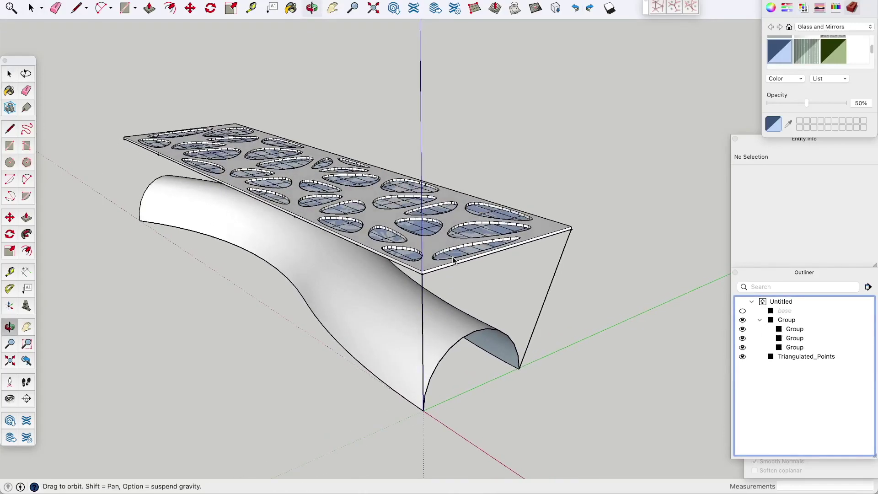
click(446, 241)
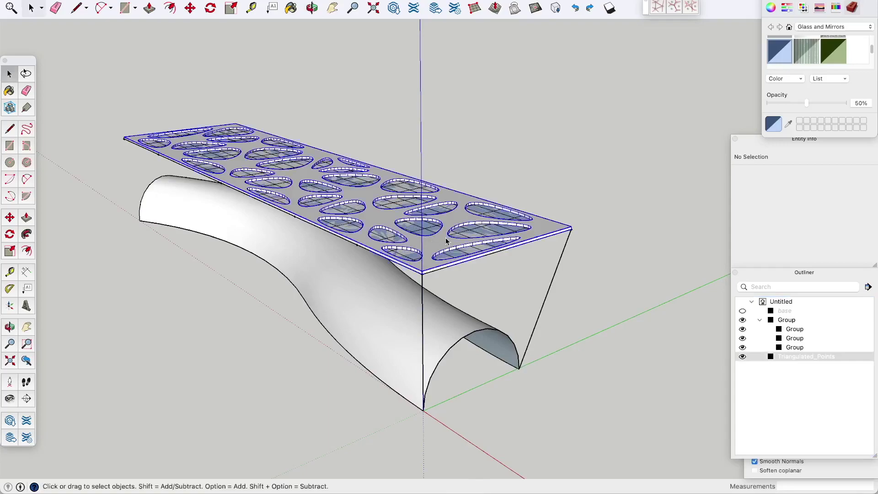
click(353, 290)
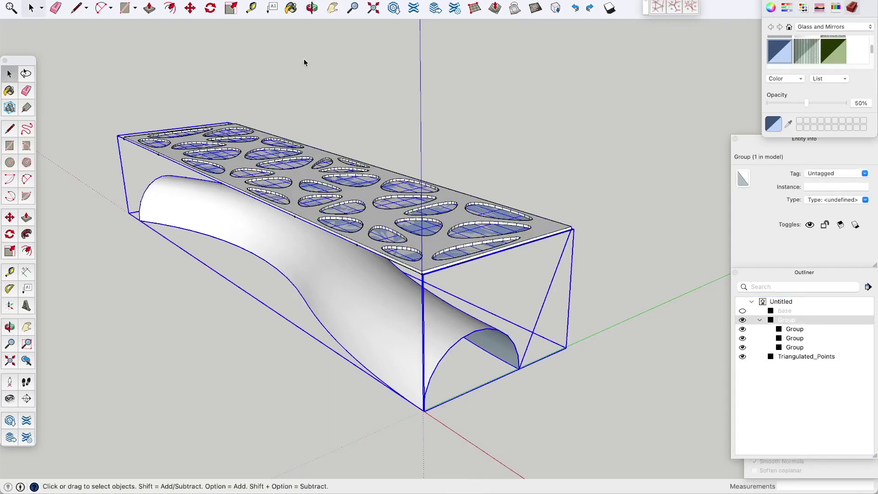
click(309, 176)
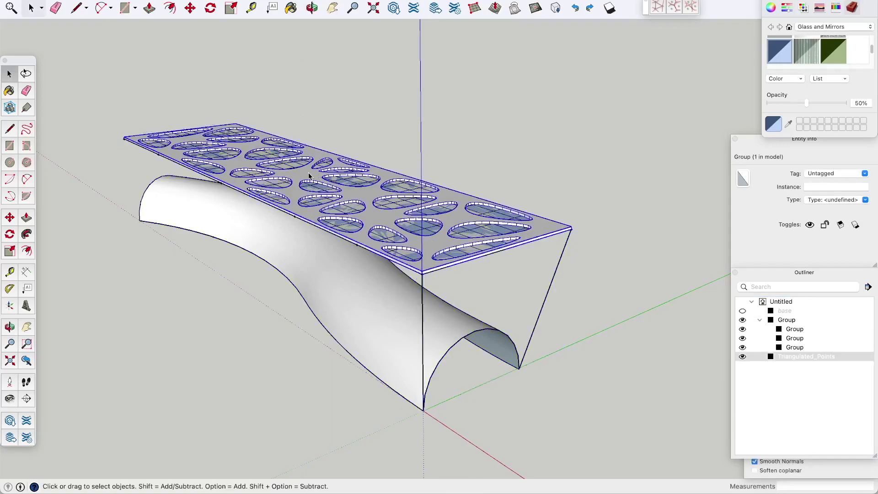
shift+click(327, 241)
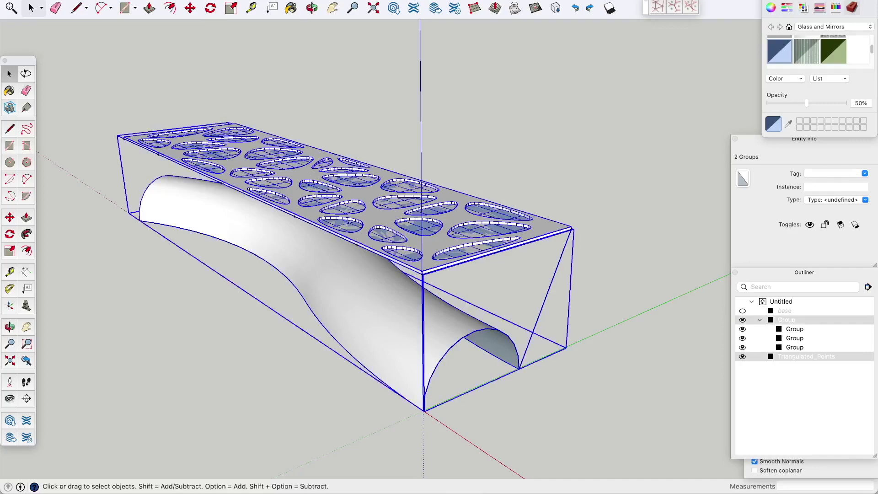
click(275, 1)
mouse_move(322, 59)
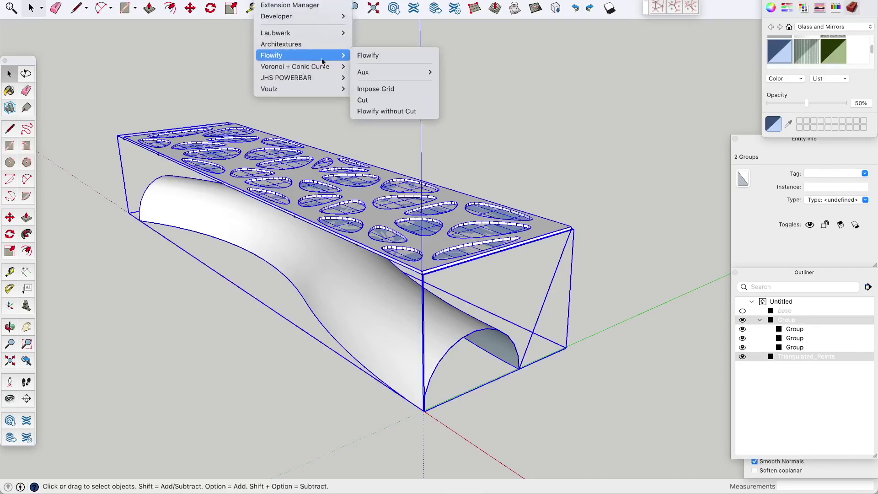
click(378, 56)
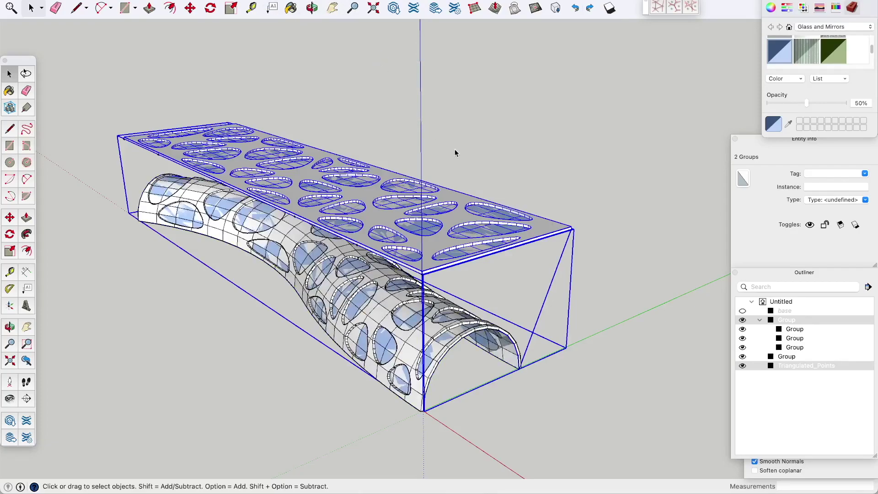
- Delete the original flat Triangulated_Points panel above the wrapped tunnel
middle_drag(452, 151, 479, 166)
click(492, 223)
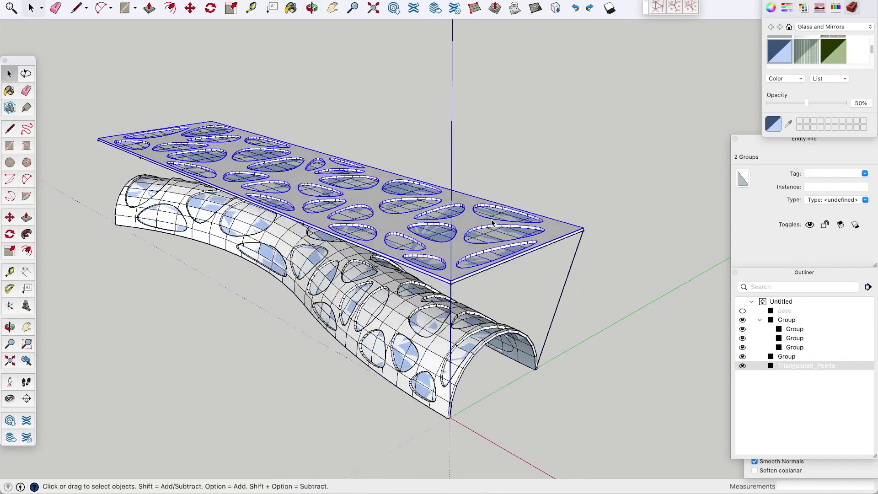
key(Delete)
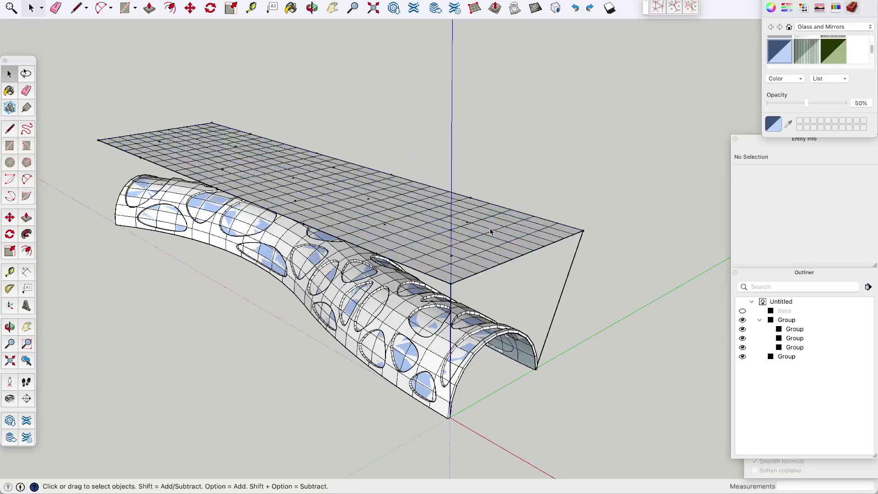
- Delete the Flowify guide group with its flat grid, and try to remove the stray point beyond the tunnel's far end
middle_drag(491, 220, 594, 182)
click(568, 205)
key(Delete)
middle_drag(503, 202, 537, 201)
drag(116, 135, 66, 135)
key(Delete)
middle_drag(66, 136, 434, 233)
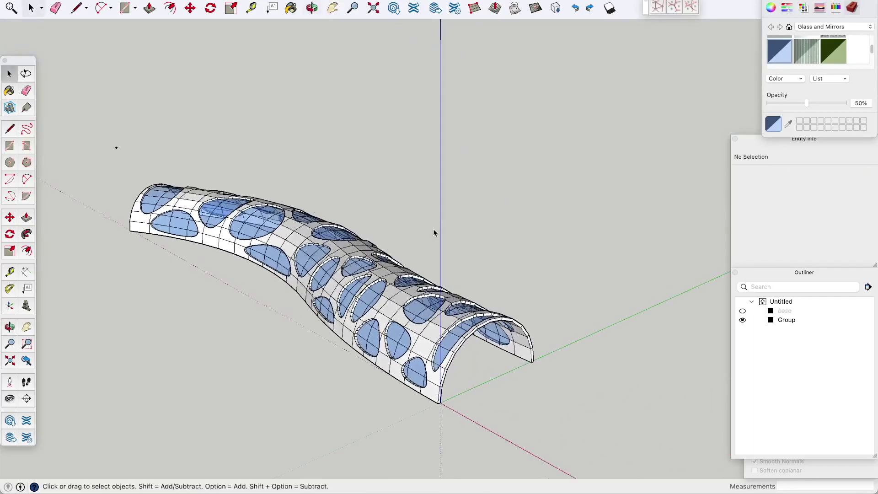
- Unhide the base group, and soften the wrapped tunnel group's edges with a 25-degree angle between normals
click(743, 311)
mouse_move(529, 290)
middle_down()
mouse_move(398, 259)
mouse_move(530, 292)
middle_up()
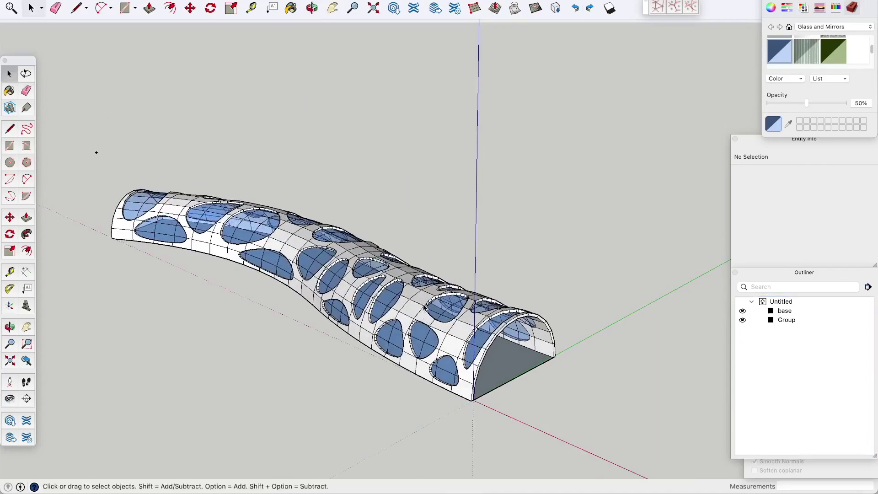
click(407, 306)
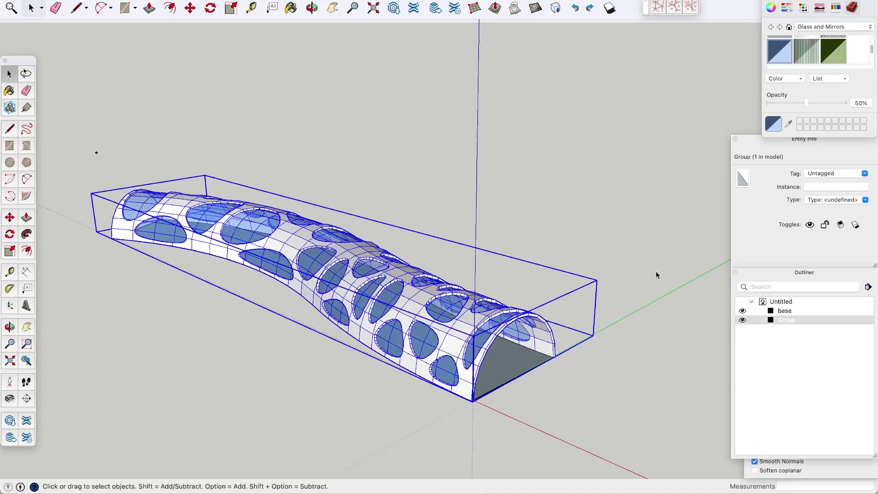
click(840, 467)
mouse_move(777, 449)
mouse_down()
mouse_move(757, 449)
mouse_move(833, 449)
mouse_move(757, 449)
mouse_move(770, 450)
mouse_up()
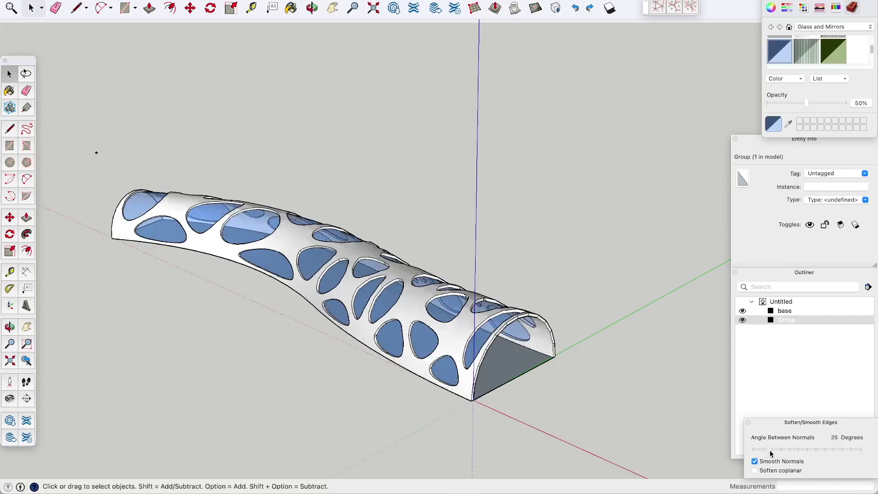